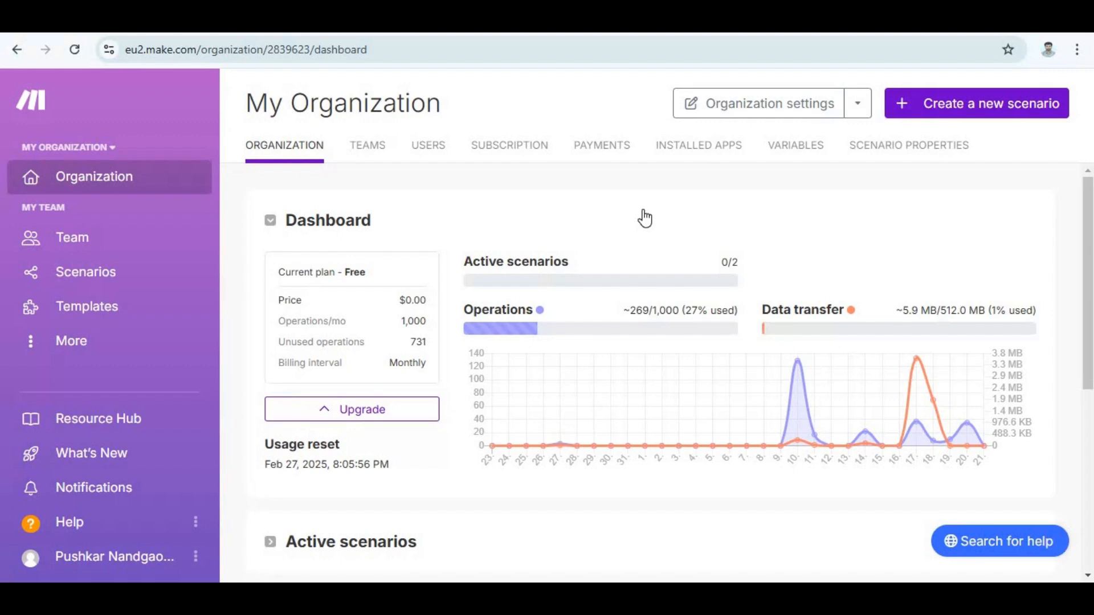
Create a new scenario and rename it "Webhook Integration Demo_1".
click(993, 108)
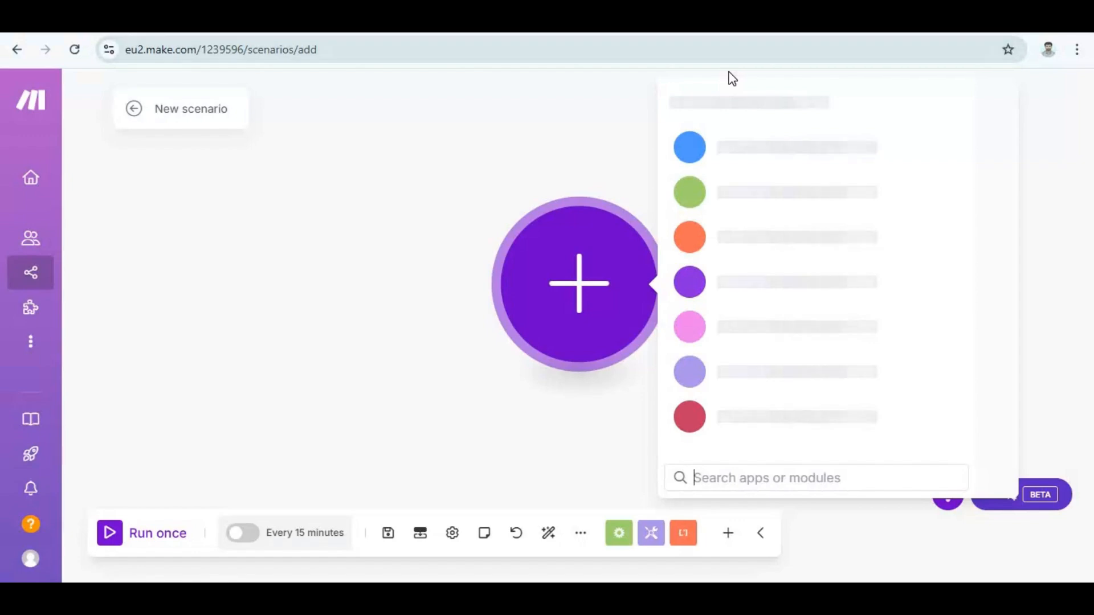
click(456, 240)
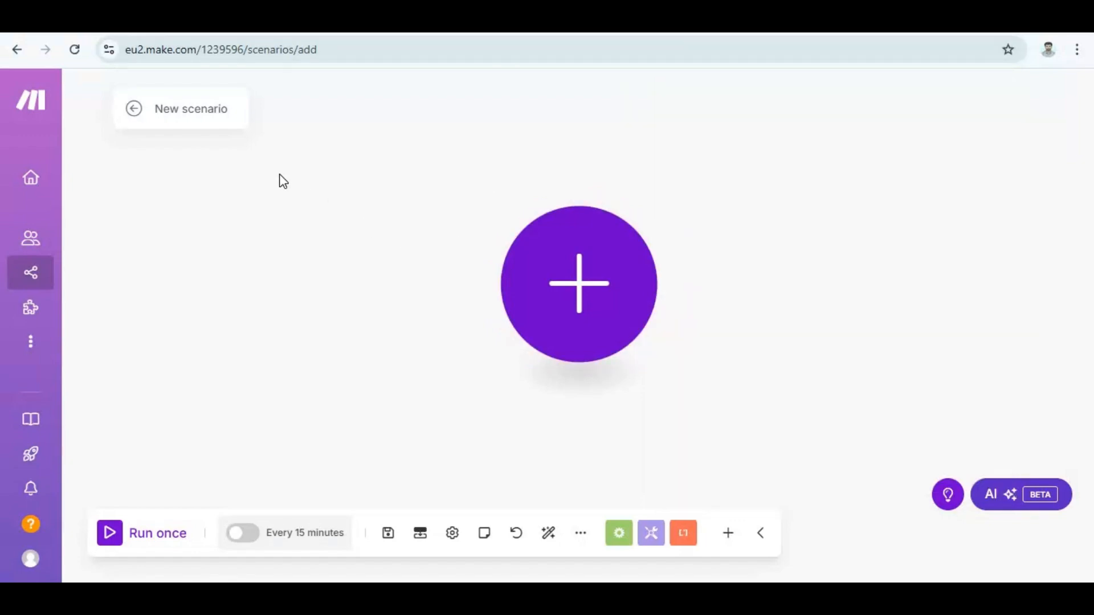
double_click(185, 108)
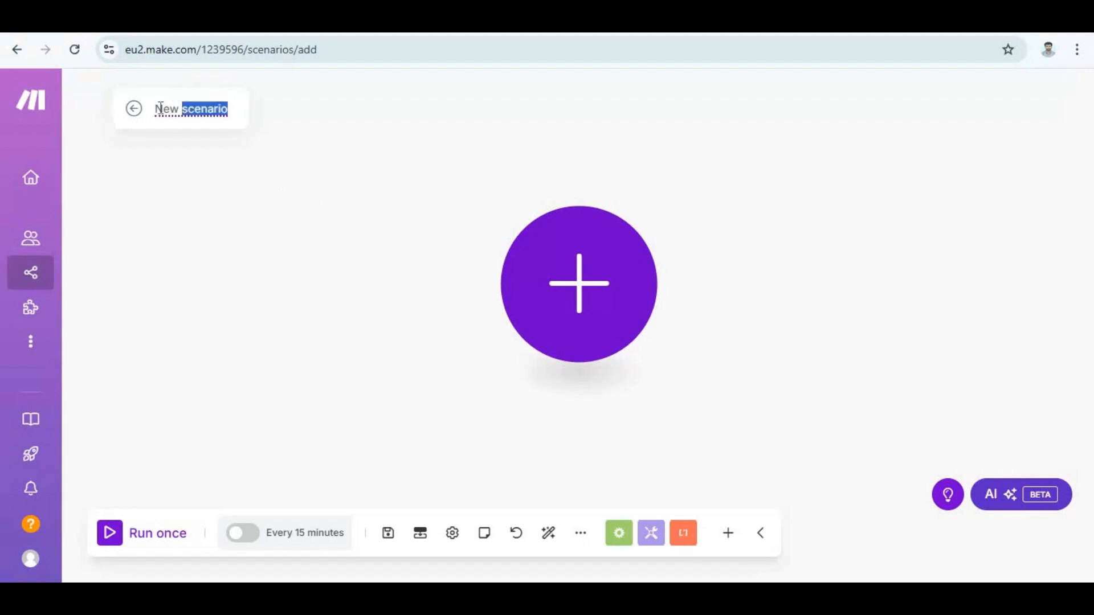
key(ctrl+a)
text(We)
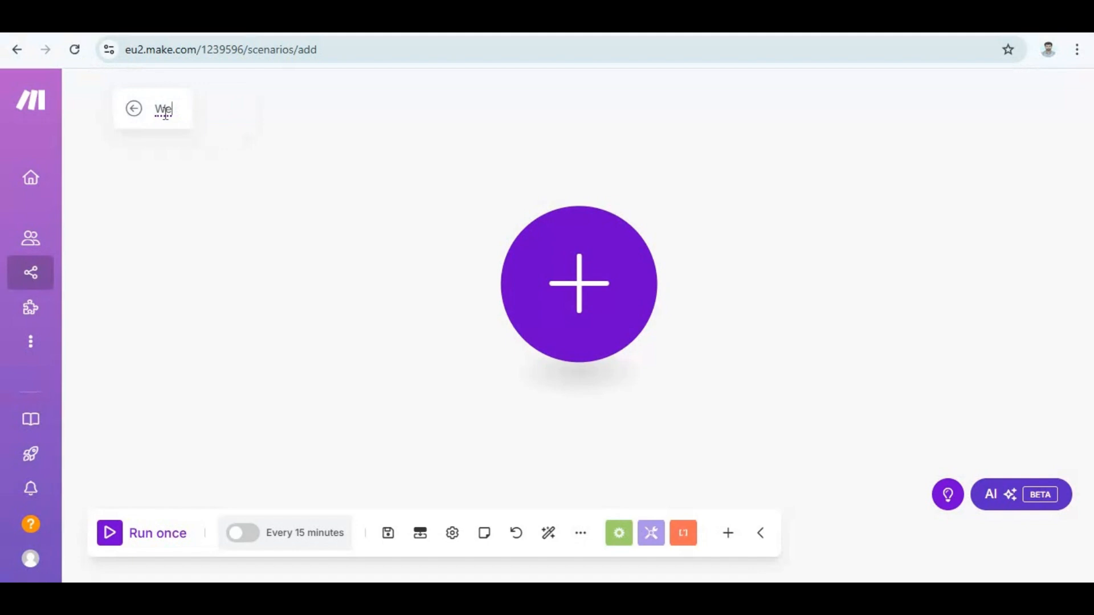
text(bhook Ine)
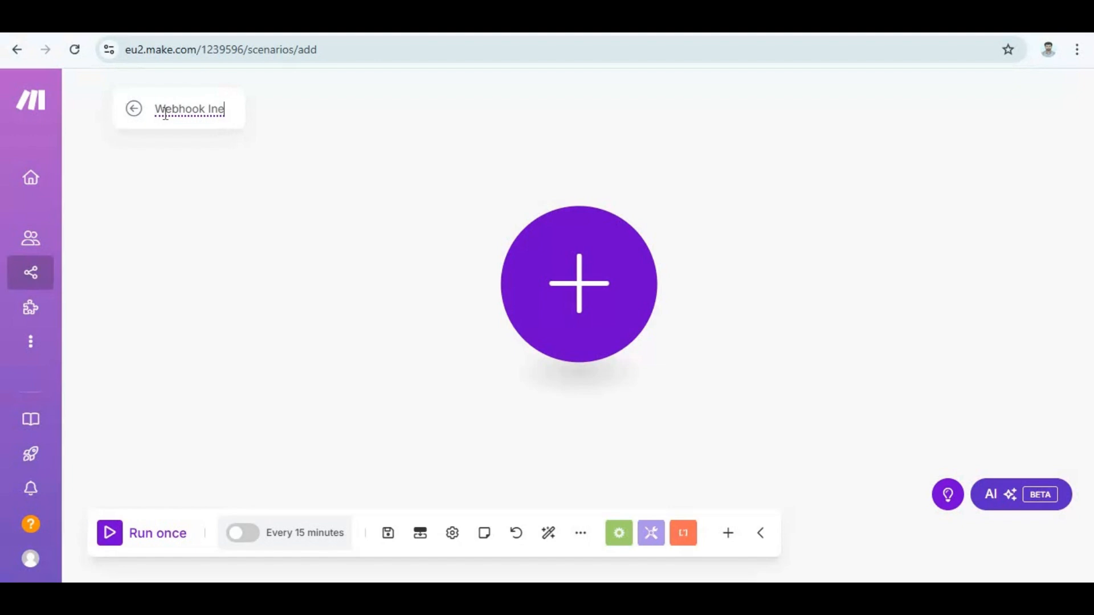
key(BackSpace)
text(t)
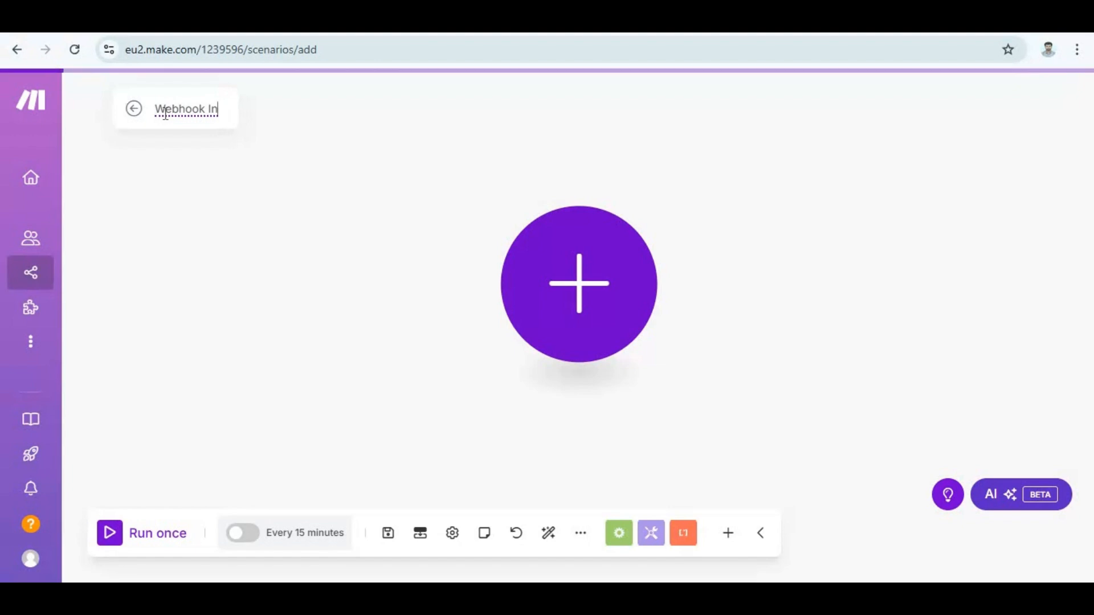
text(e)
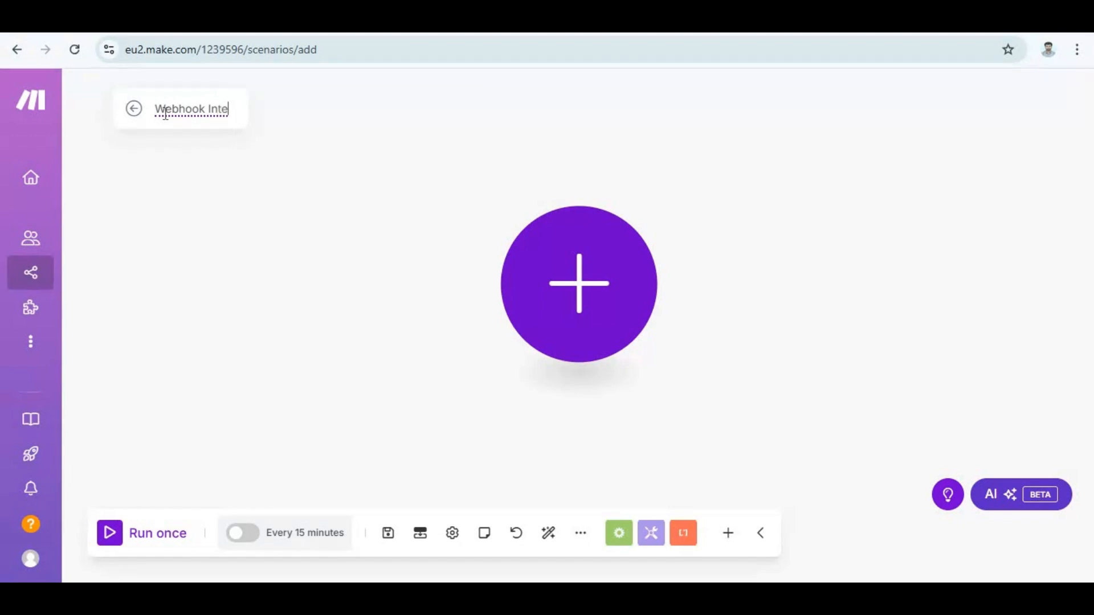
text(grati)
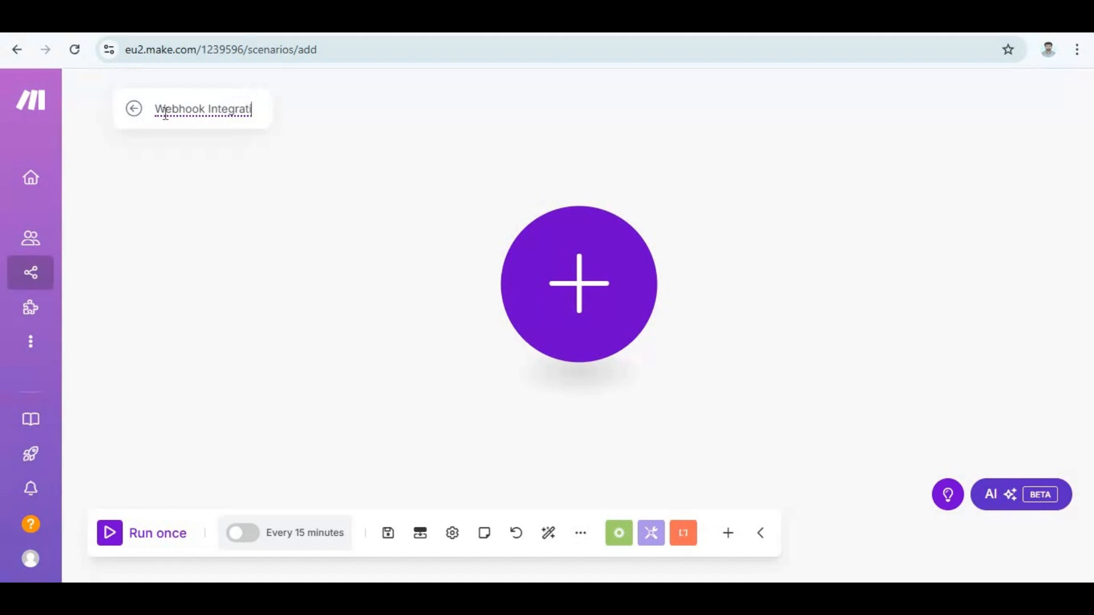
text(on Demo_1)
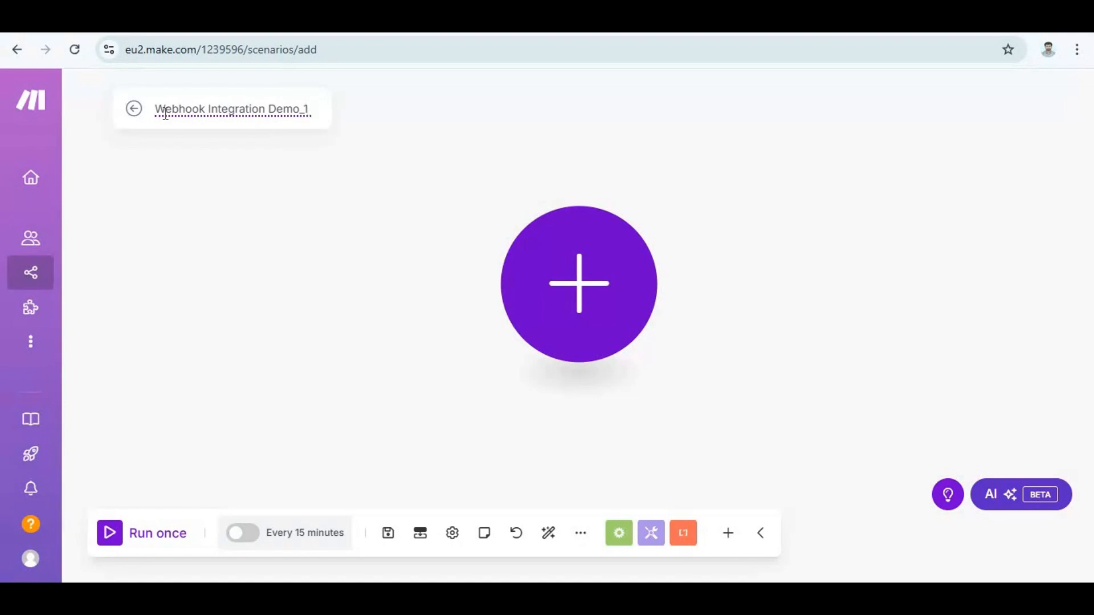
click(188, 199)
Add a Webhooks "Custom webhook" module as the scenario's trigger.
click(593, 329)
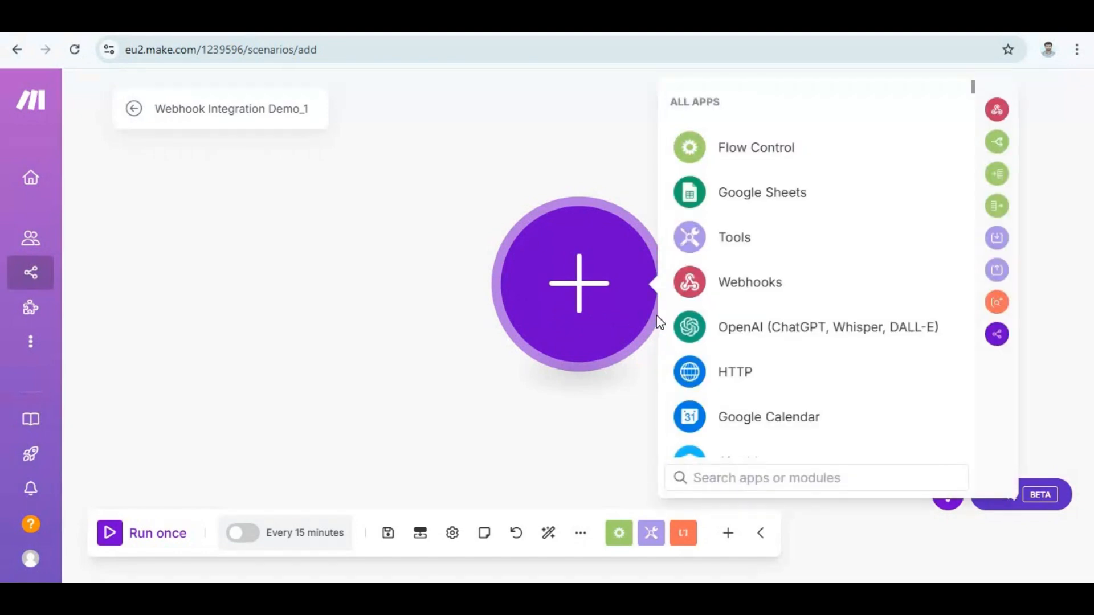
text(we)
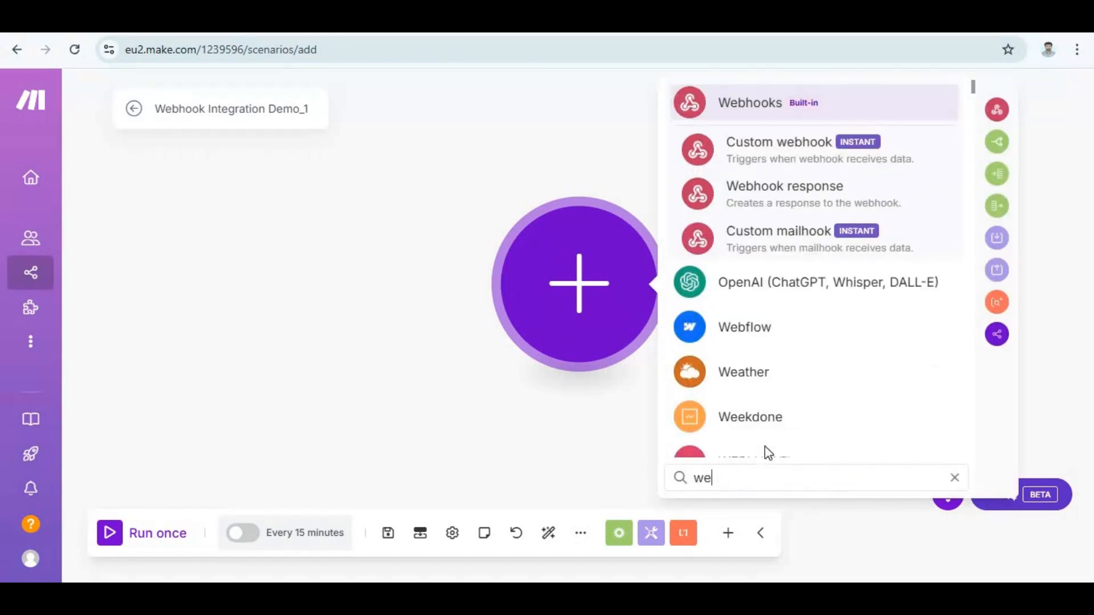
click(799, 145)
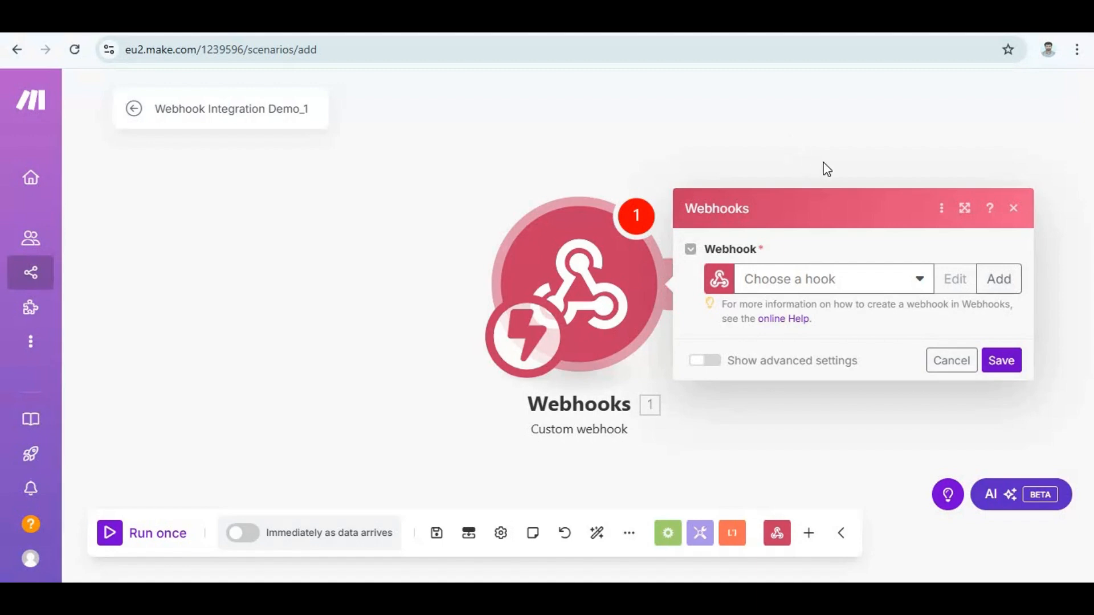
Create a webhook named "Webhook_Integration_Demo_1" for the trigger module, without IP restrictions.
click(997, 280)
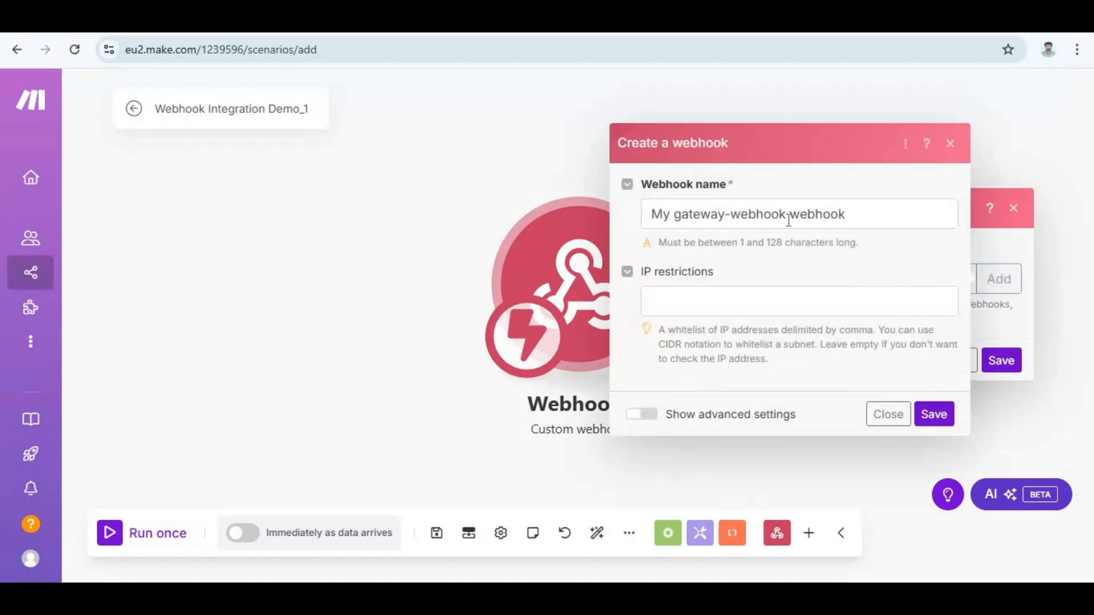
triple_click(789, 214)
key(BackSpace)
text(We)
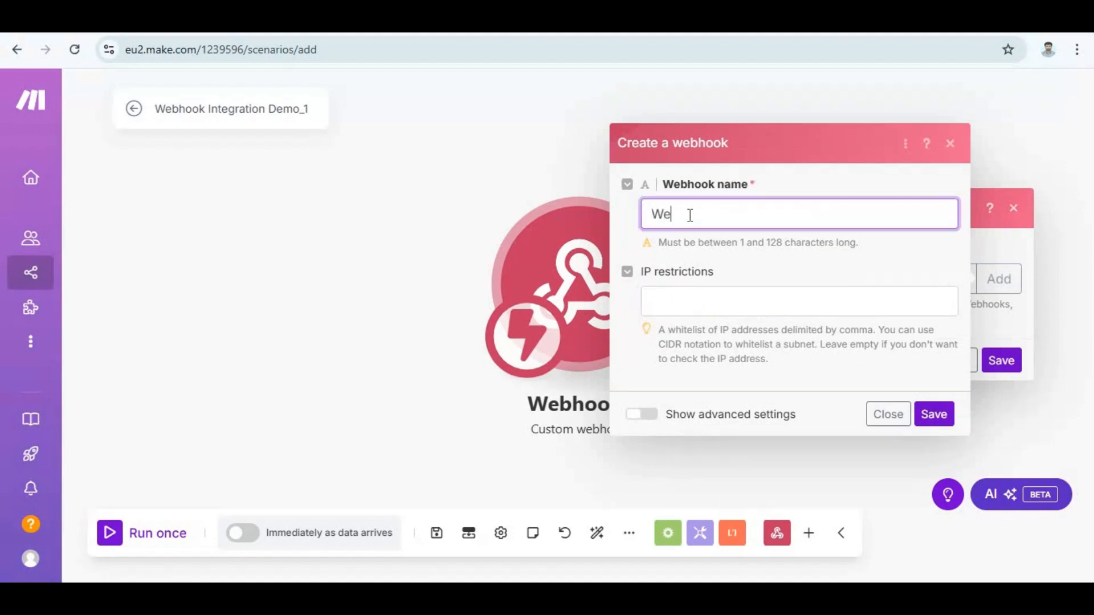
key(BackSpace)
key(BackSpace)
text(Webhook_Intg)
key(BackSpace)
text(egrat)
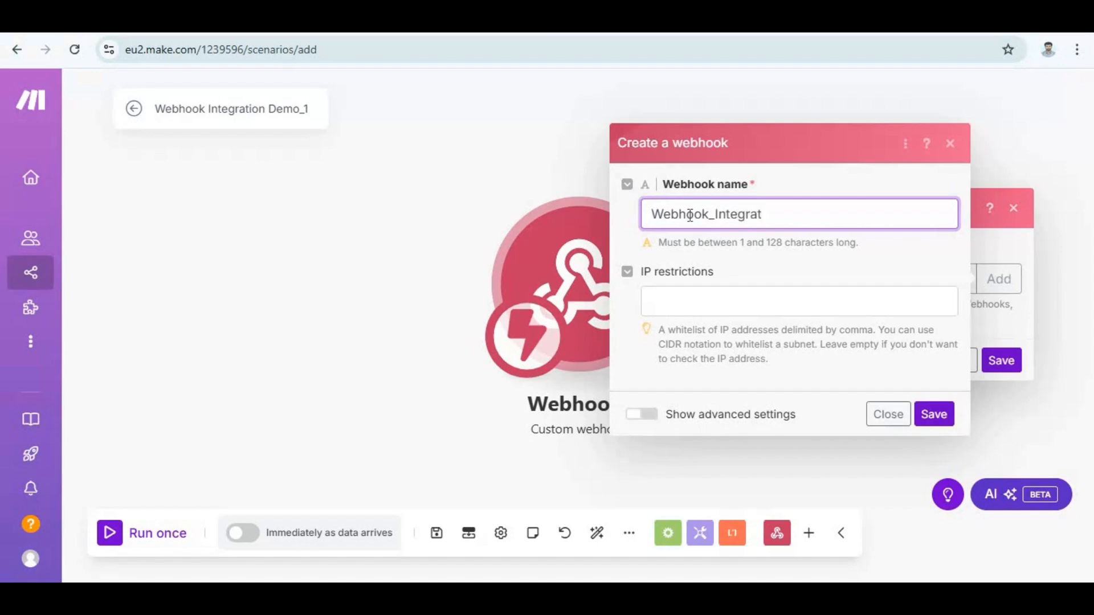
text(ion_Demo_1)
click(934, 414)
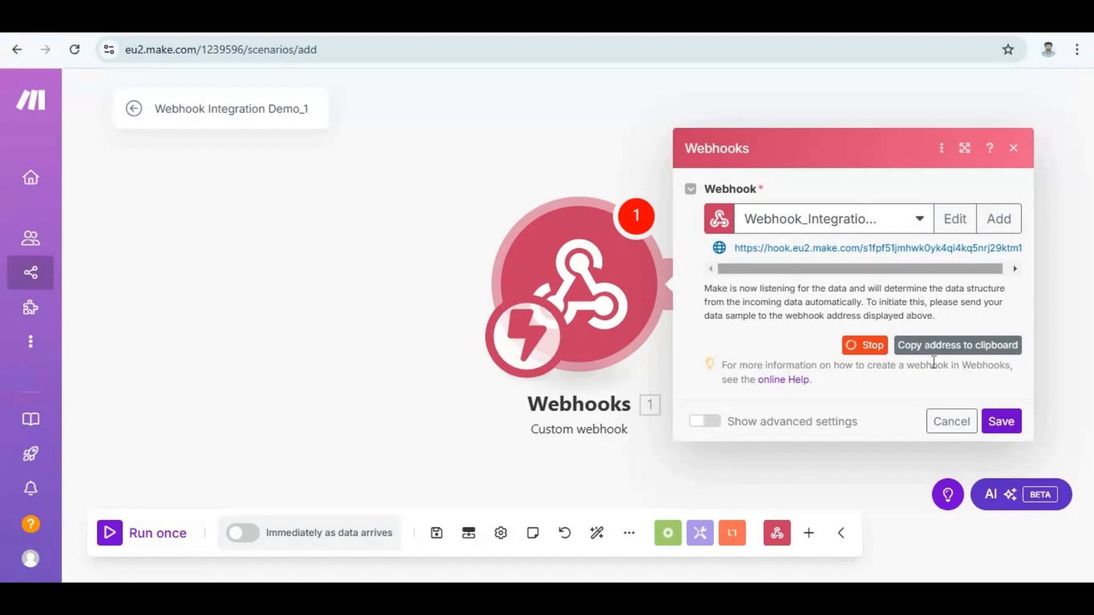
Copy the webhook's address to the clipboard and open reqbin.com in a new browser tab.
click(980, 351)
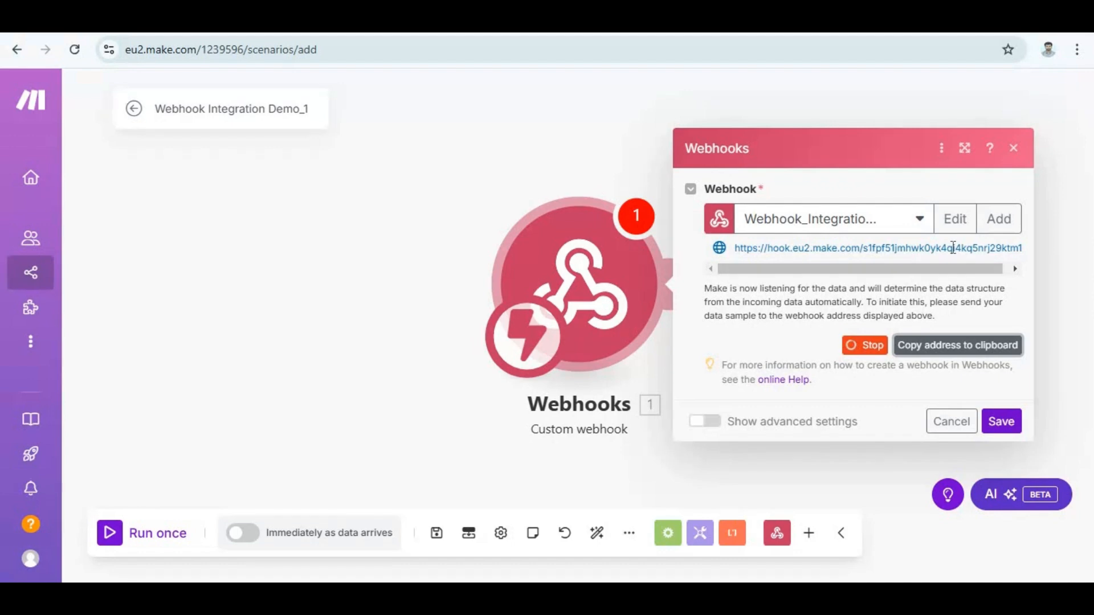
key(ctrl+t)
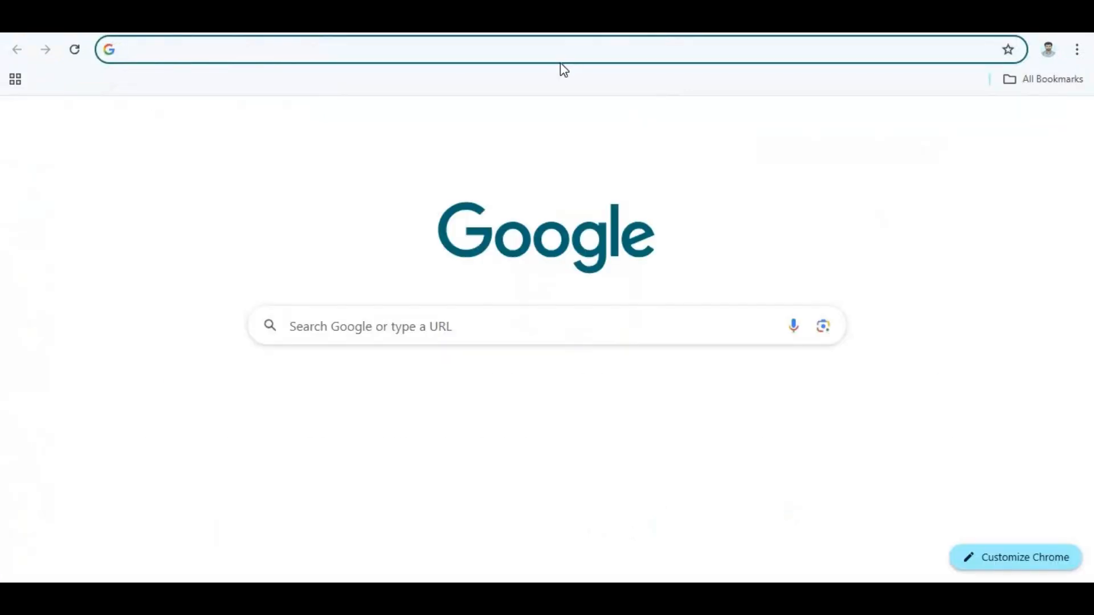
click(560, 63)
text(re)
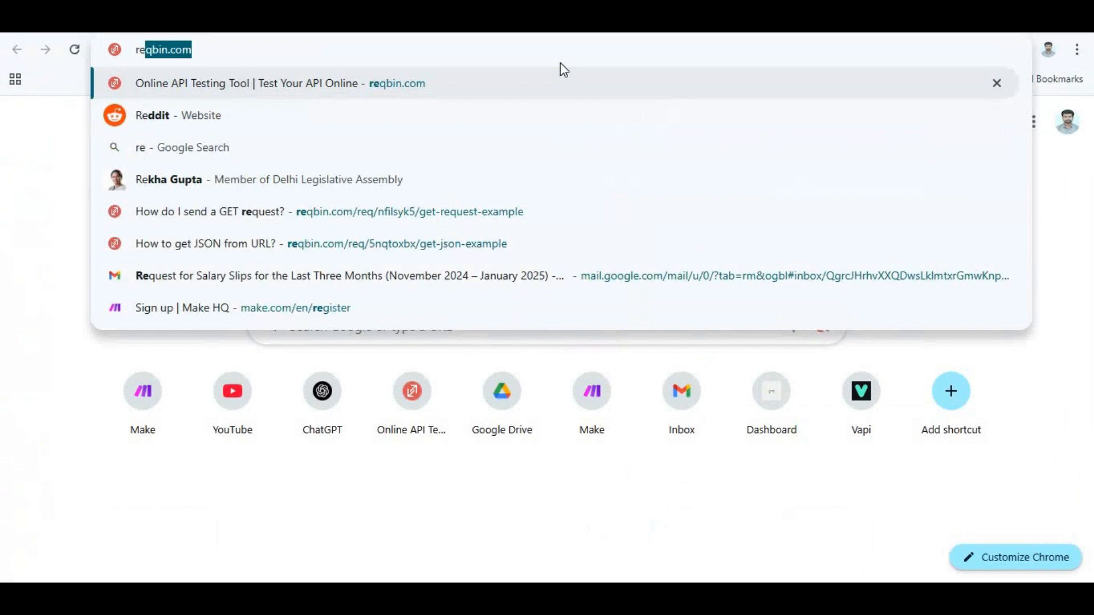
text(qbin.com)
key(Return)
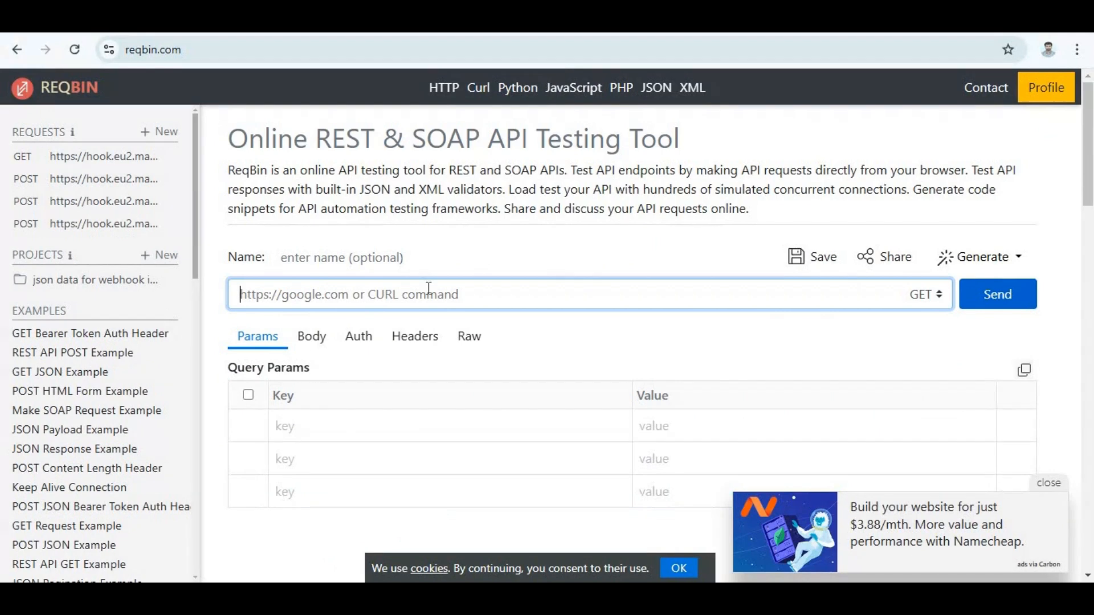
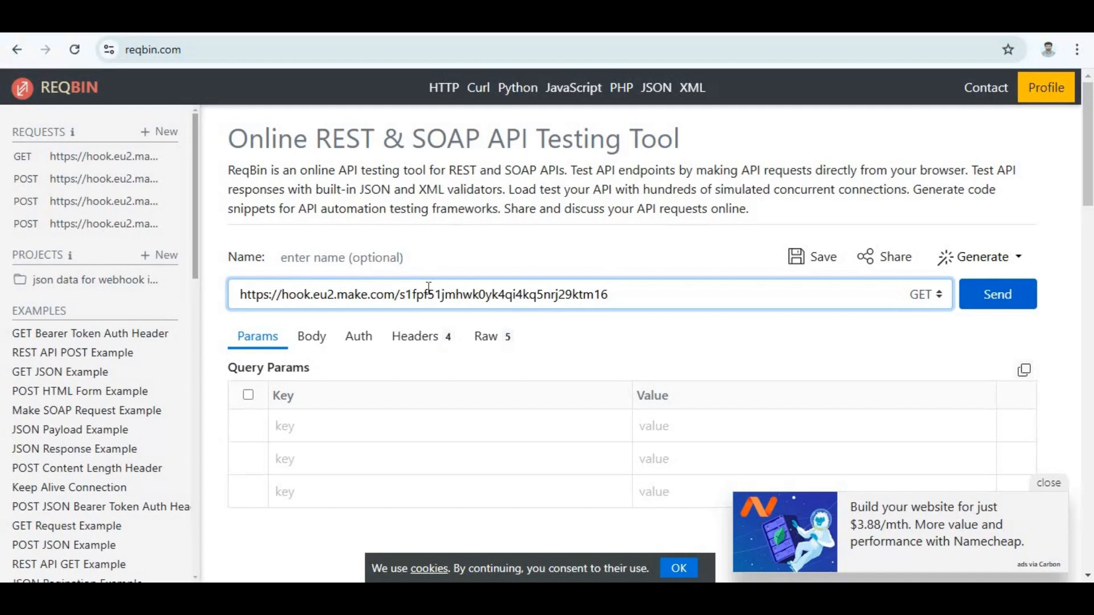
Paste the copied webhook address as the request URL and set the request method to POST.
click(925, 299)
click(923, 347)
Start a JSON object in the request body with the key "Student_name" and the student's full name as its value.
click(311, 344)
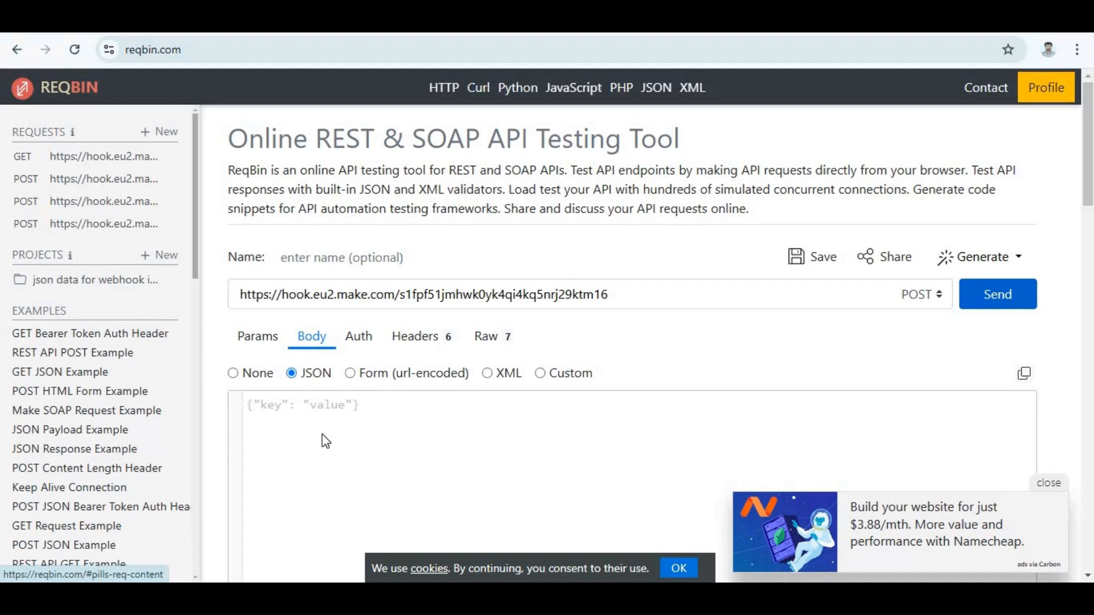
scroll(323, 434, down, 2)
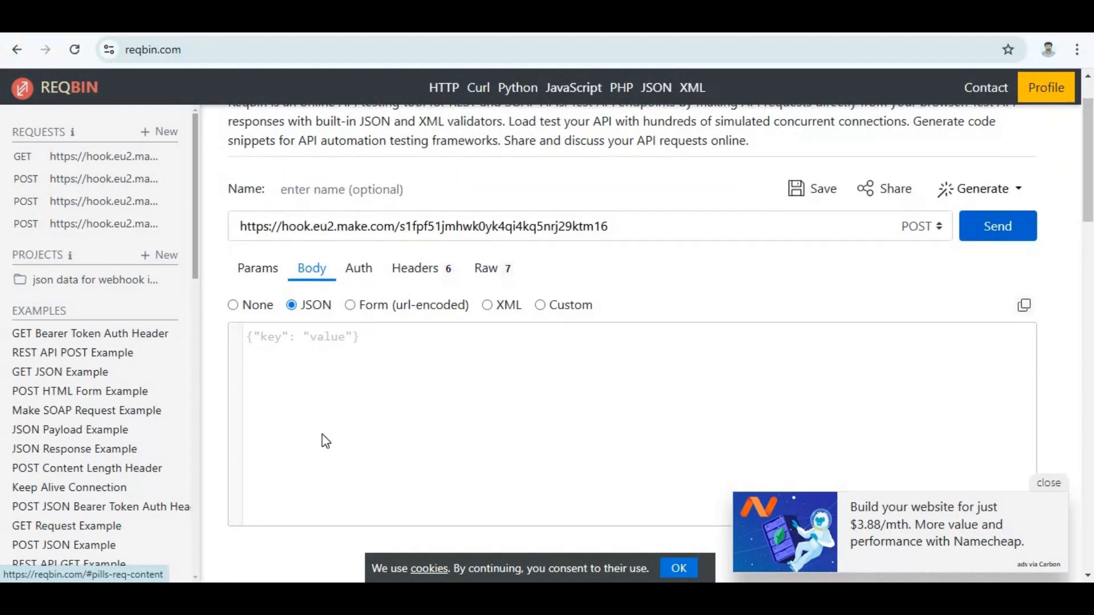
click(322, 434)
text({)
key(Return)
key(Return)
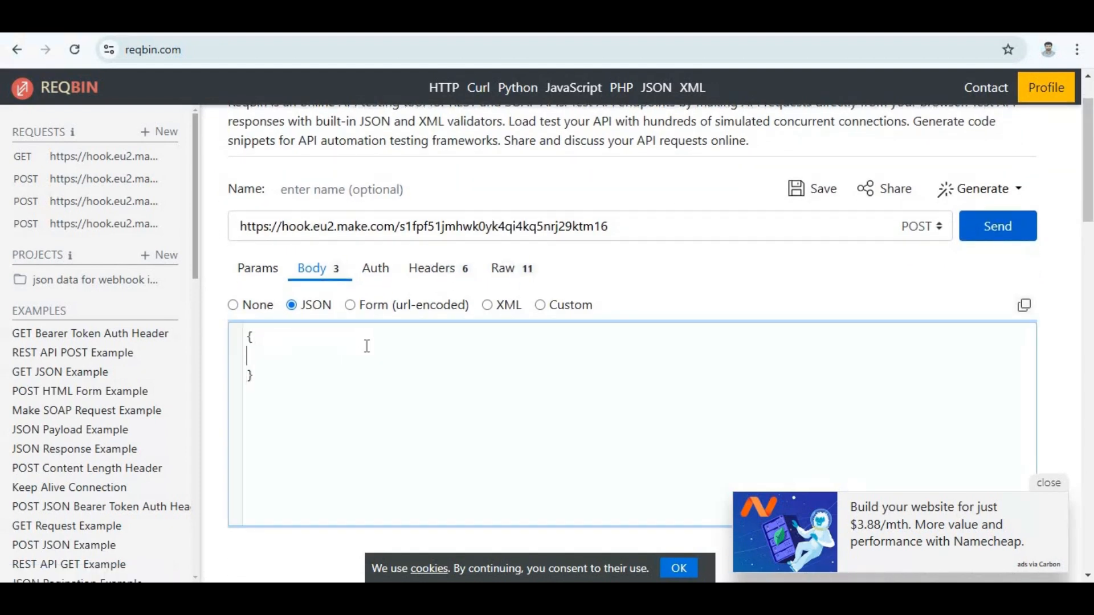
text("Stude)
text(nt na)
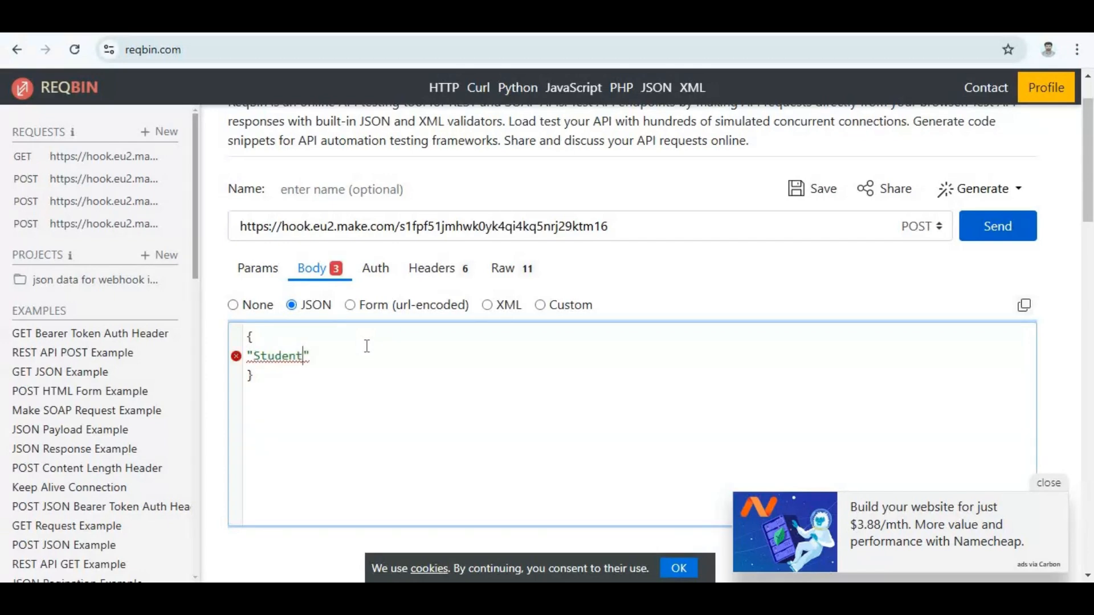
text(me":"")
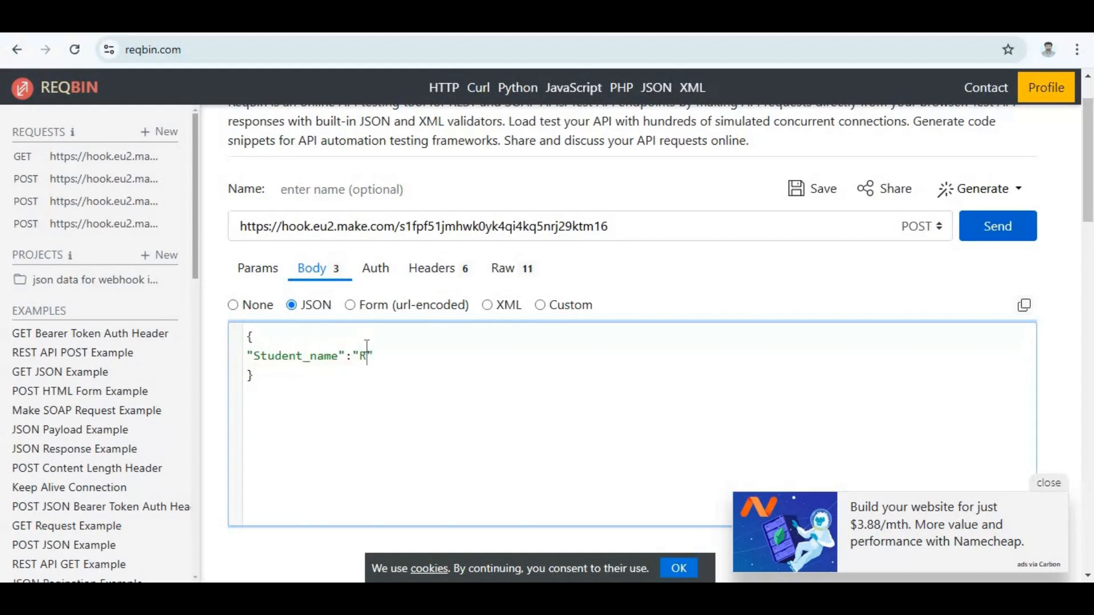
text(,)
Add a second JSON entry with the key "Roll No." and the student's roll number as its quoted value.
key(Return)
text("Roll)
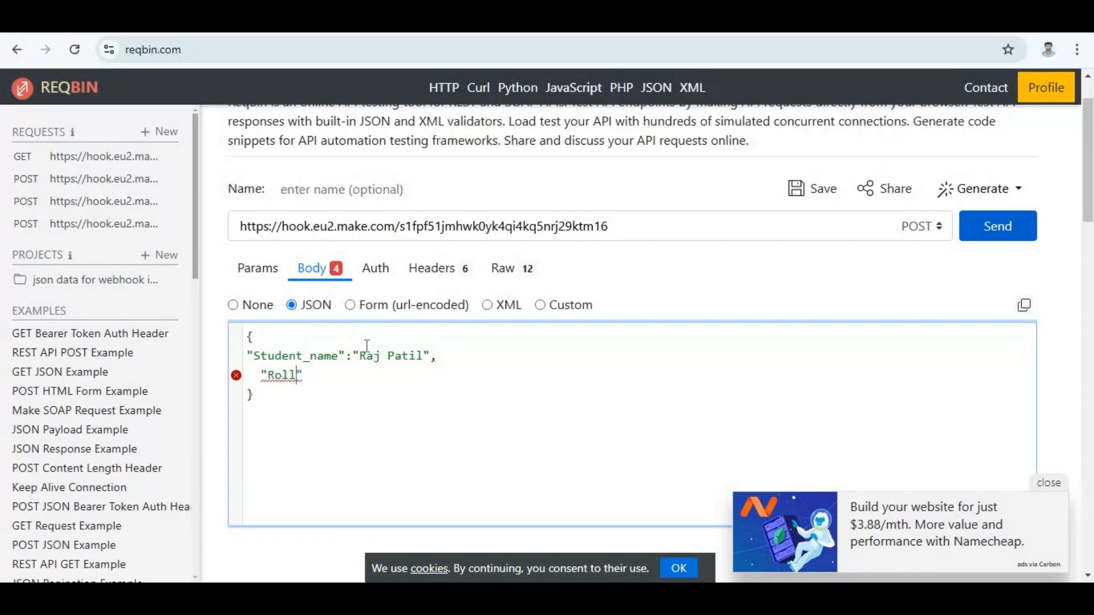
text( No.)
text( :)
key(BackSpace)
key(BackSpace)
key(BackSpace)
text(:"101")
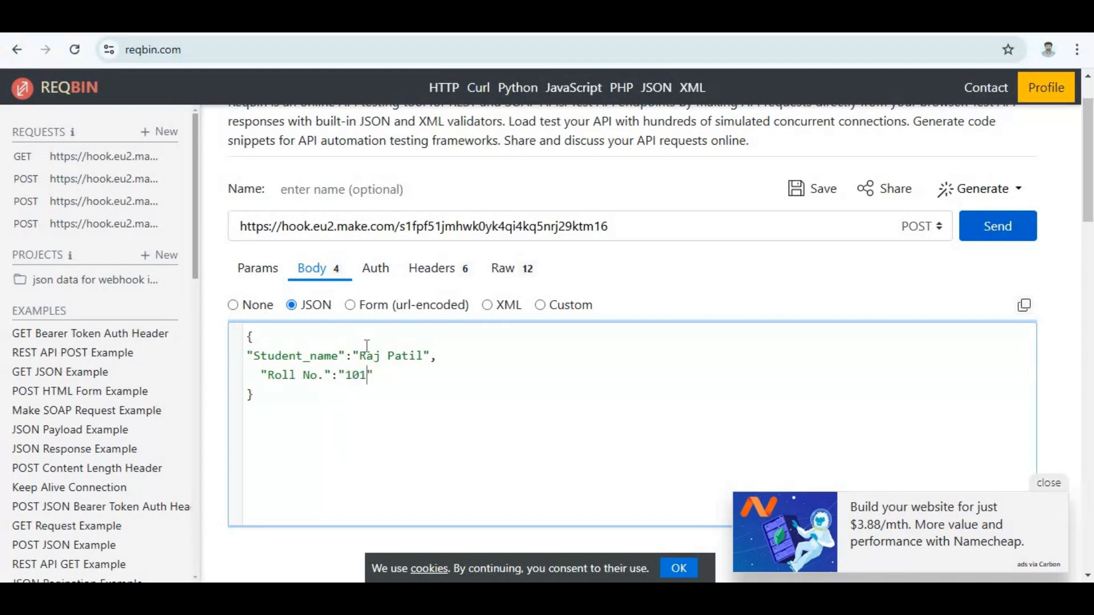
text(,)
Add a third JSON entry with the key "Gender" and the value "Male".
key(Return)
text("Gender")
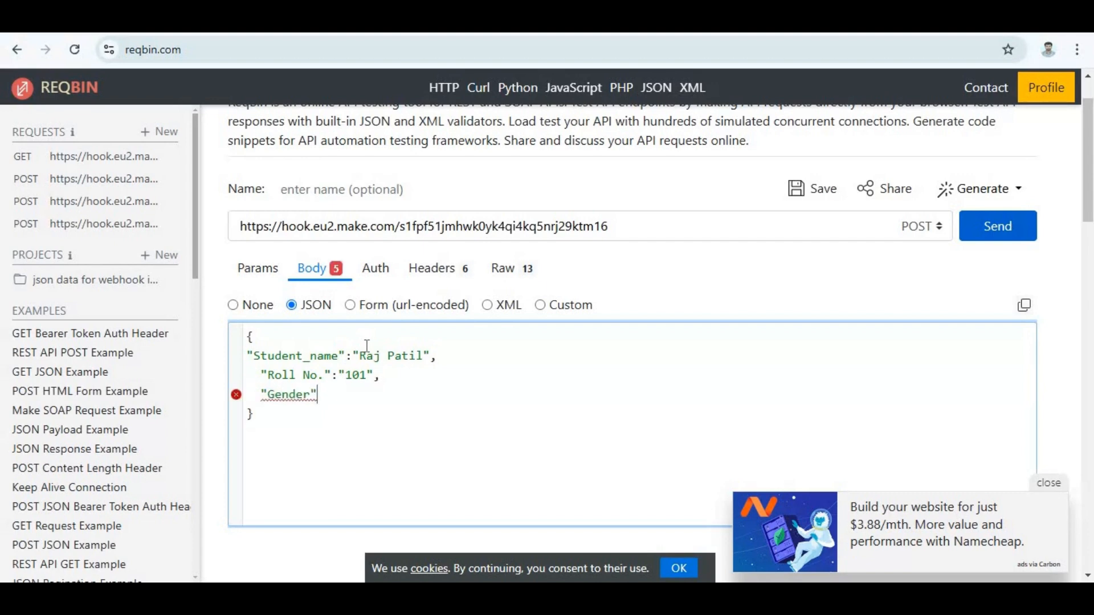
text(:"Male)
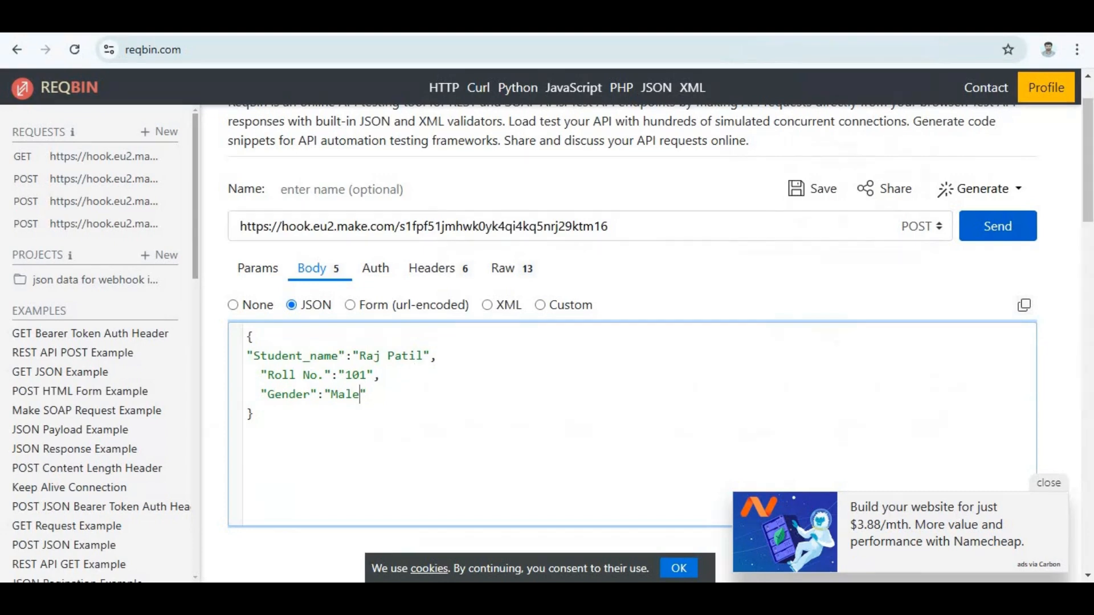
Return to the Make scenario, save the webhook module's settings, and run only that module.
click(433, 22)
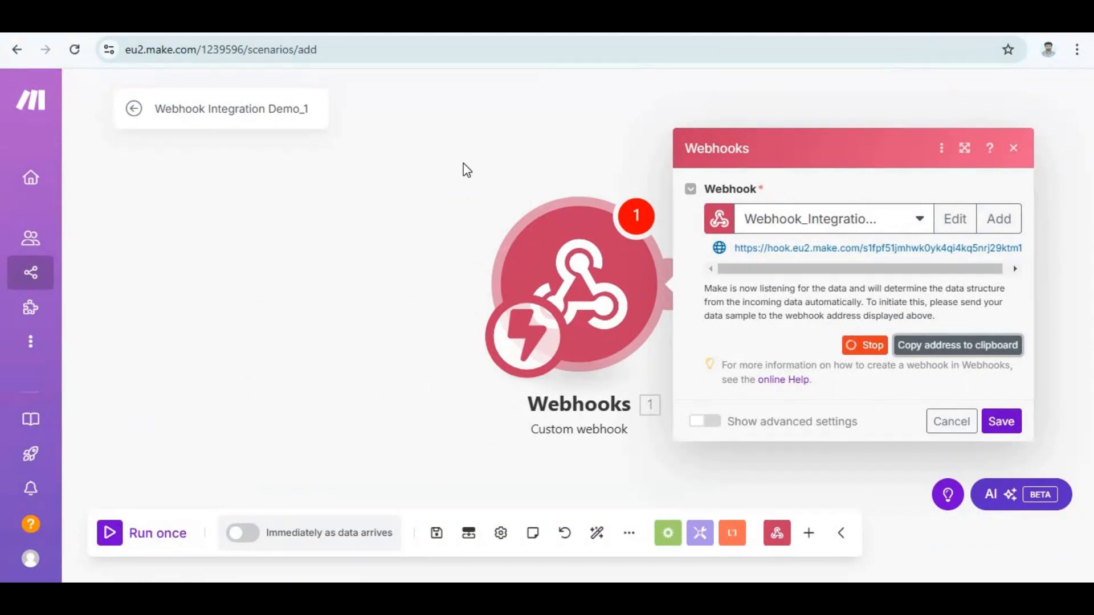
click(1000, 427)
right_click(568, 280)
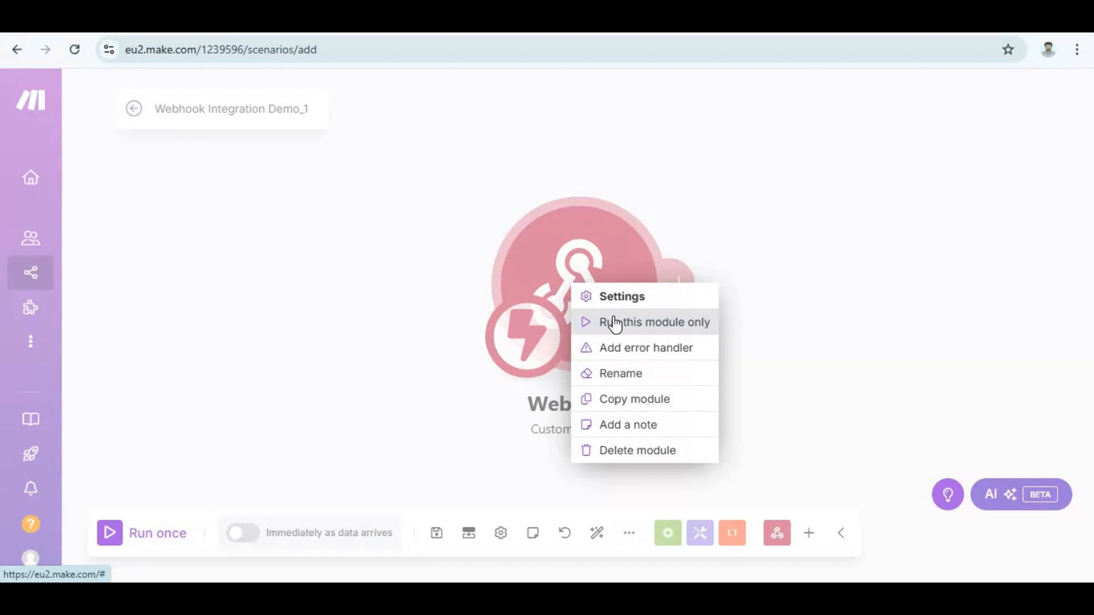
click(614, 323)
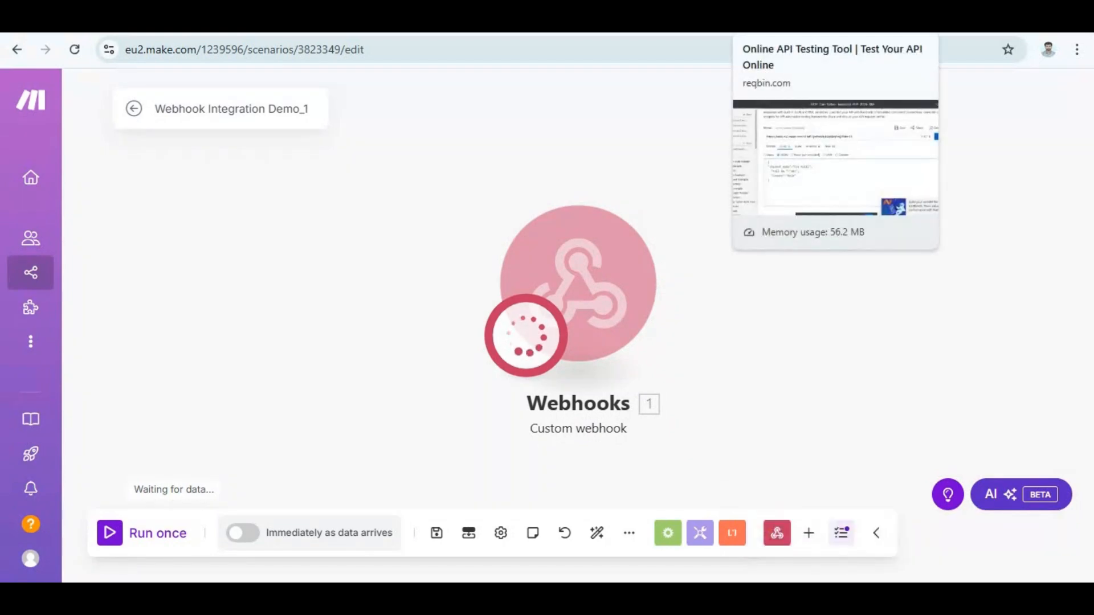
Switch back to ReqBin and send the POST request with the JSON student data to the webhook.
click(792, 24)
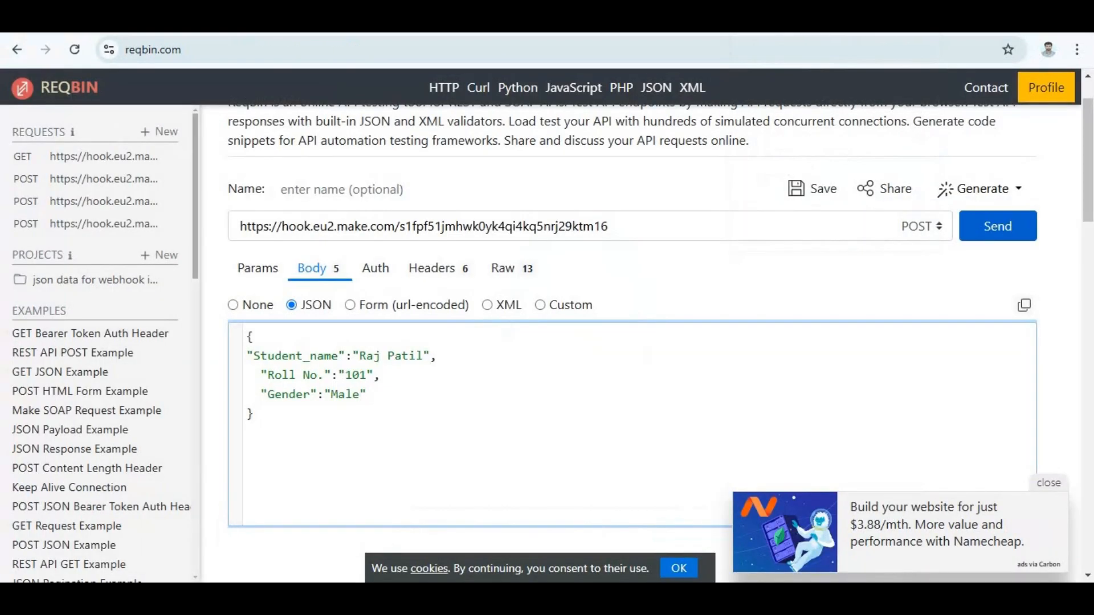
click(1010, 229)
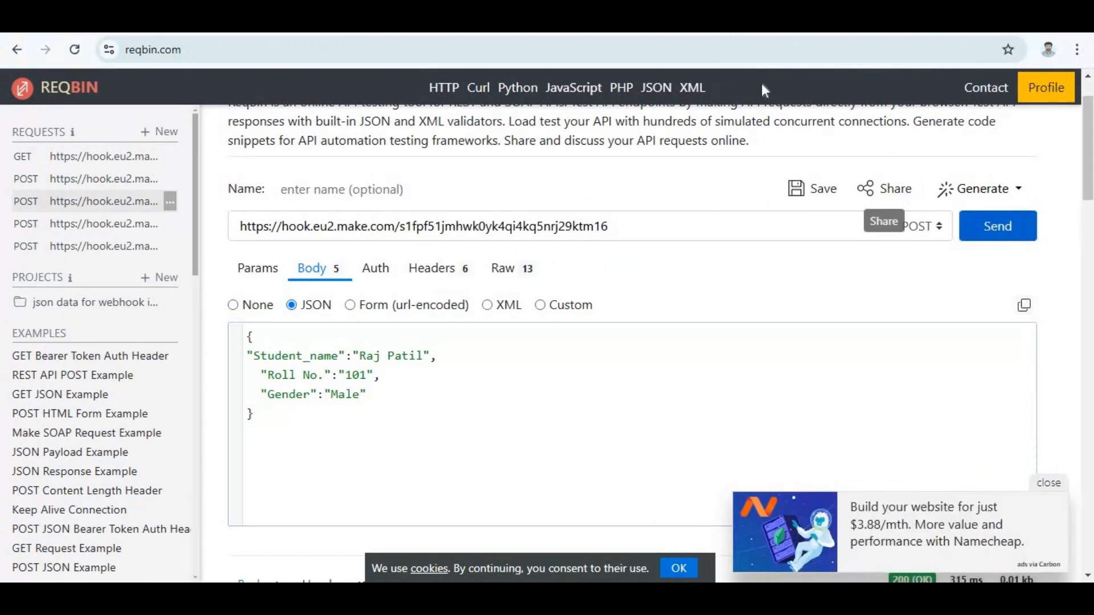
Return to the Make scenario, close the webhook's output and connect a Google Sheets "Add a Row" module after the webhook.
click(678, 22)
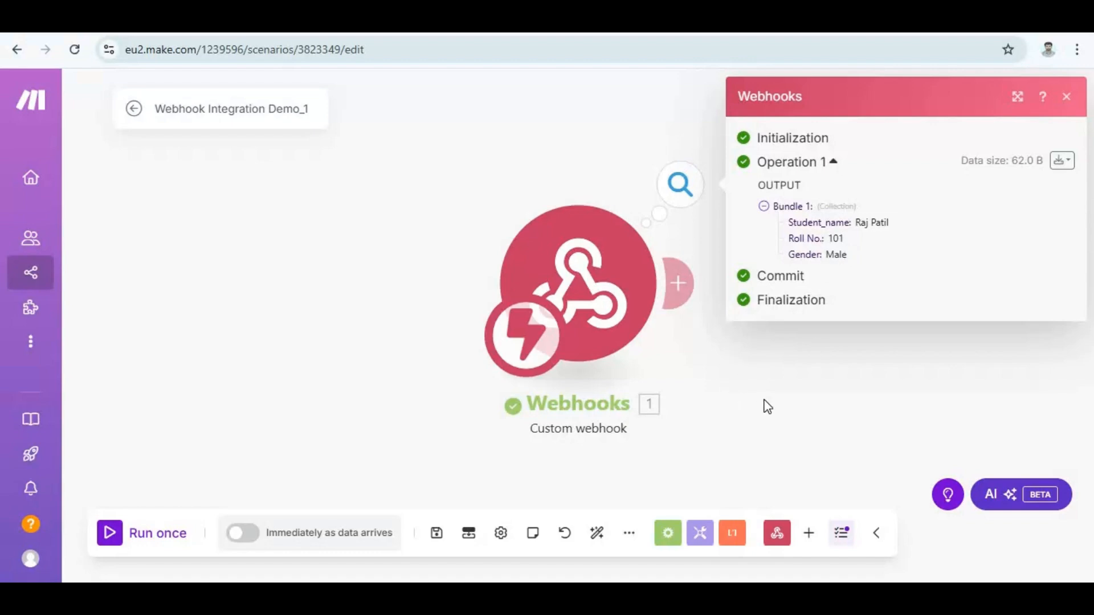
click(775, 353)
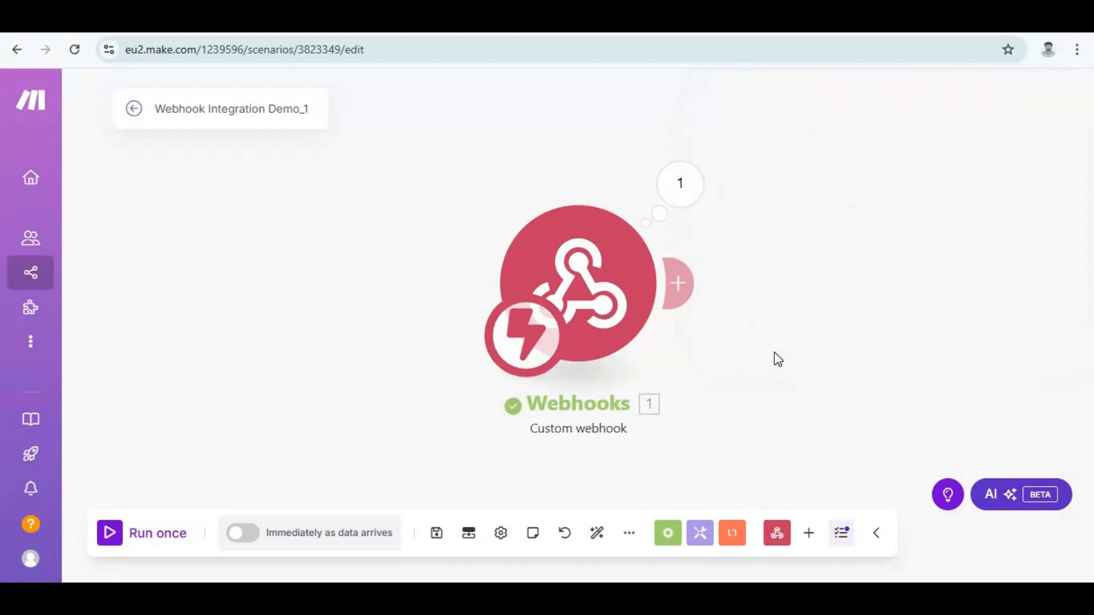
drag(527, 329, 356, 327)
click(458, 288)
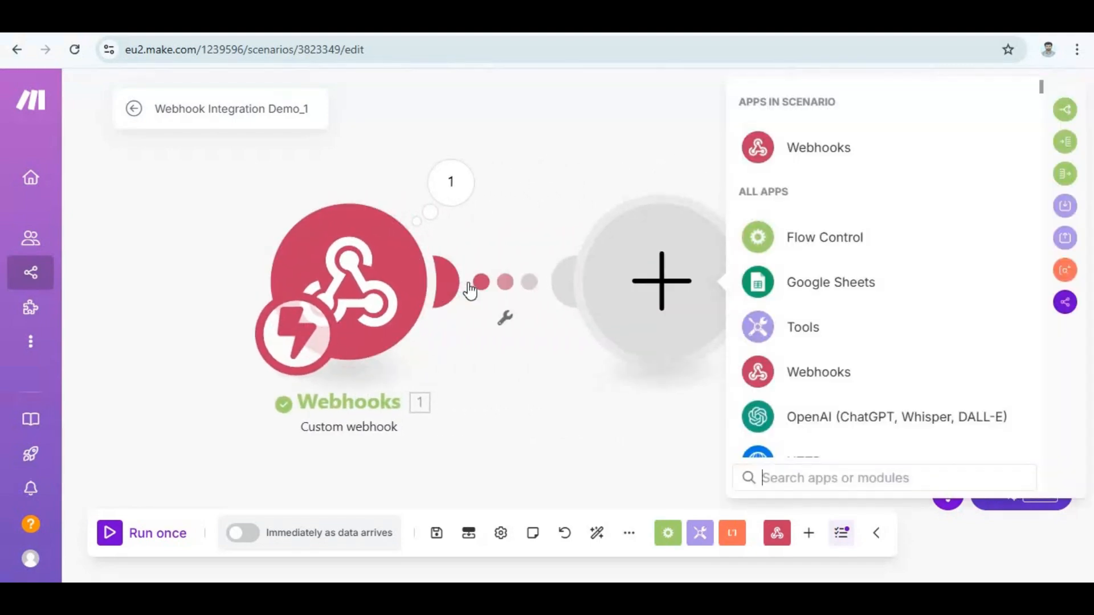
text(go)
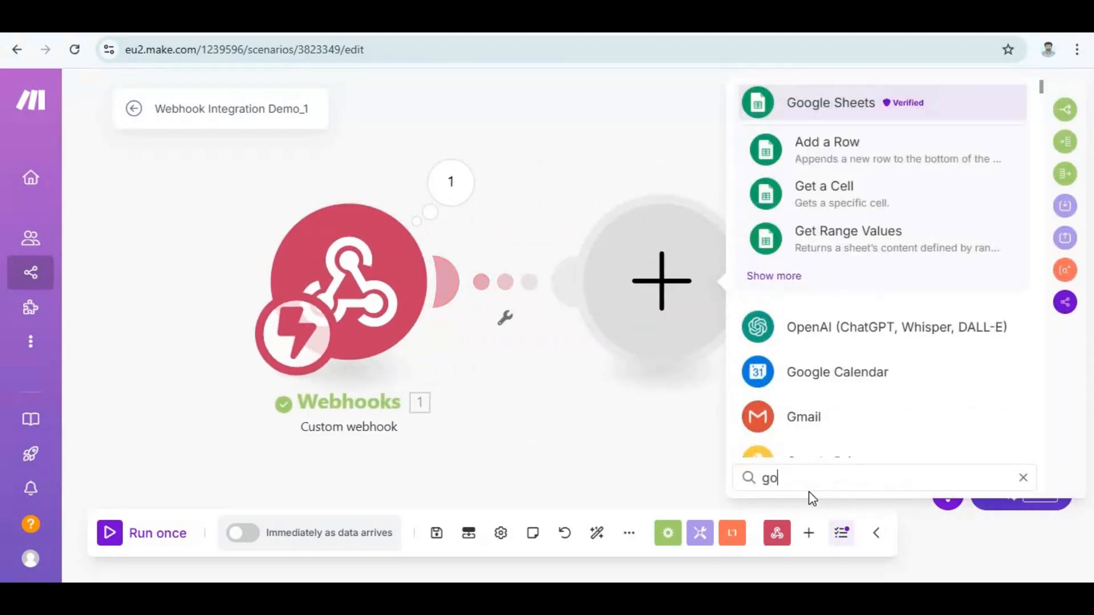
text(o)
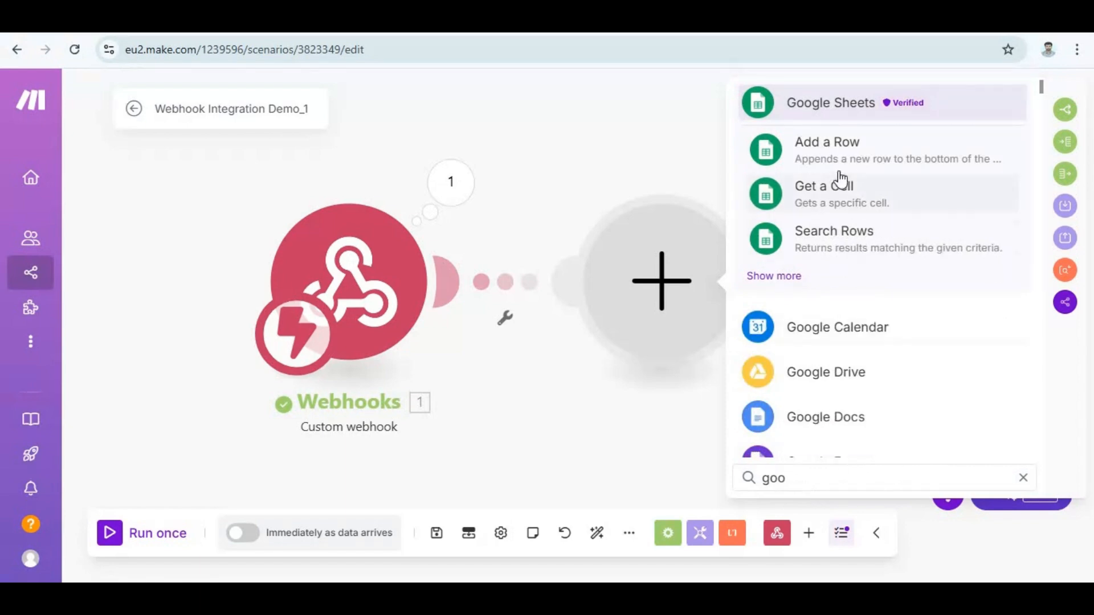
click(875, 147)
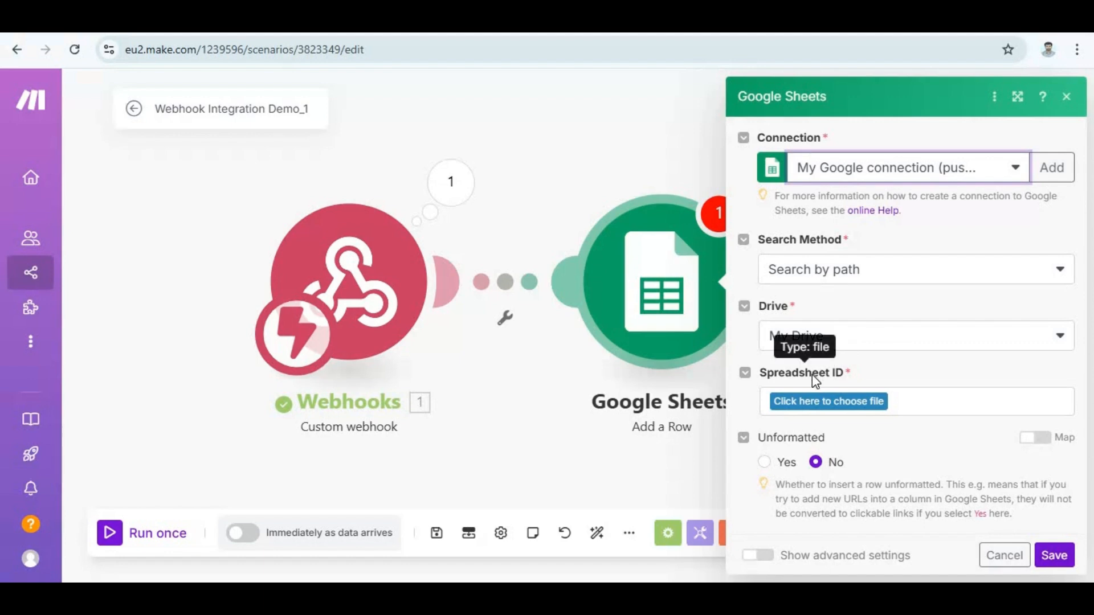
Choose the "Student information" spreadsheet and its Sheet1 as the destination for the new row.
click(830, 403)
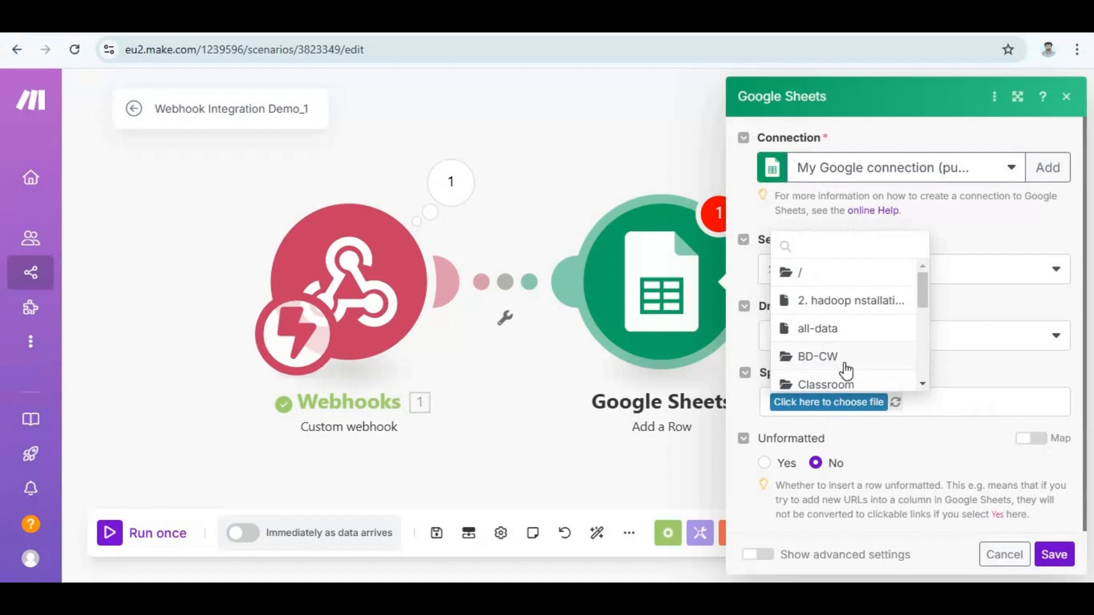
scroll(843, 368, down, 5)
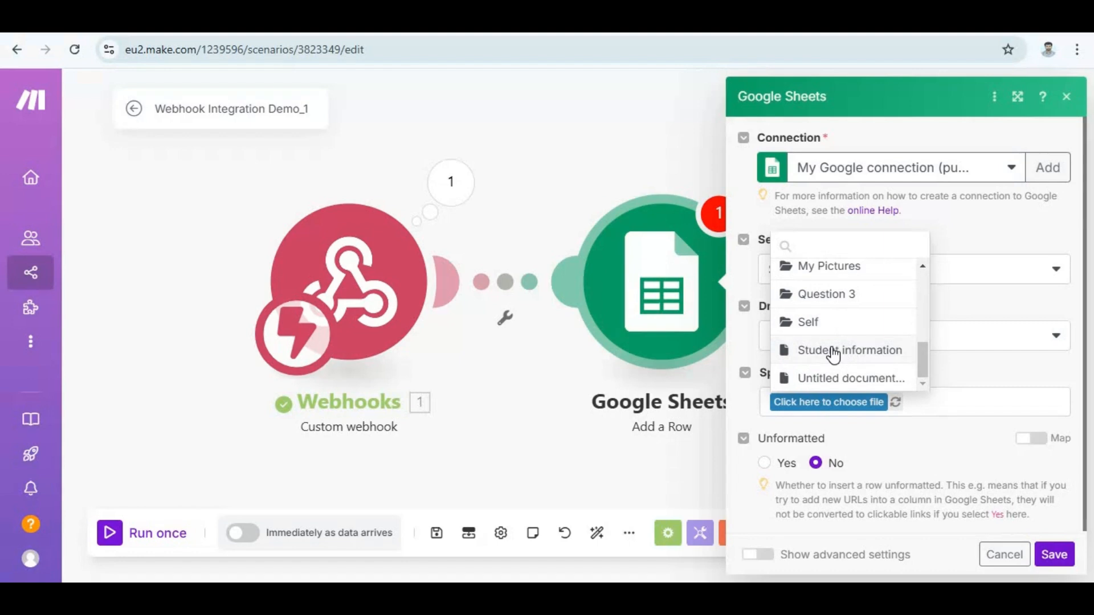
click(833, 351)
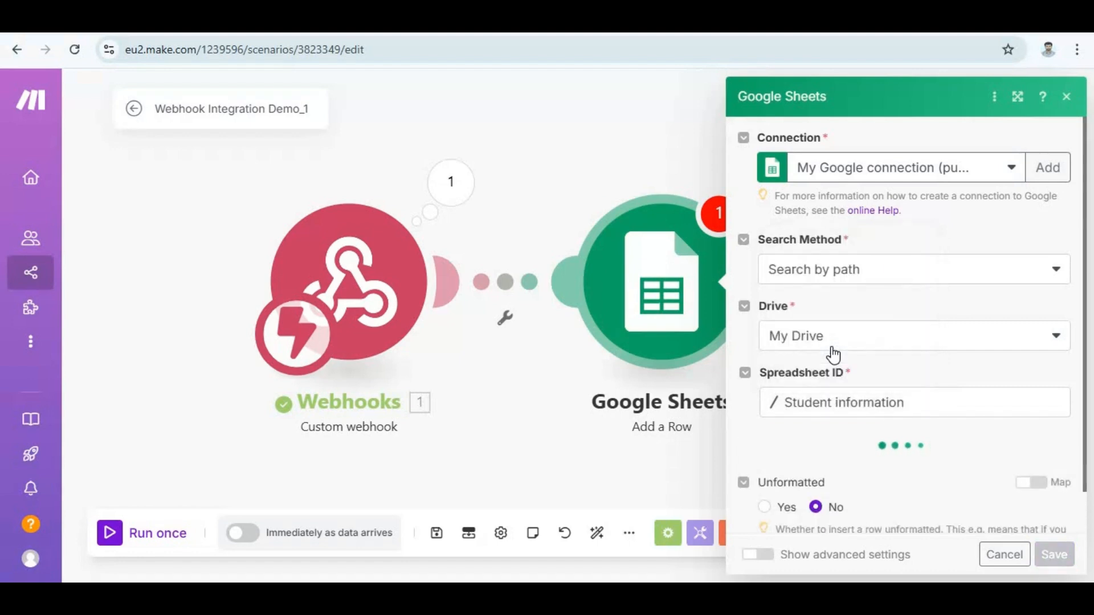
scroll(849, 419, down, 1)
scroll(850, 420, down, 1)
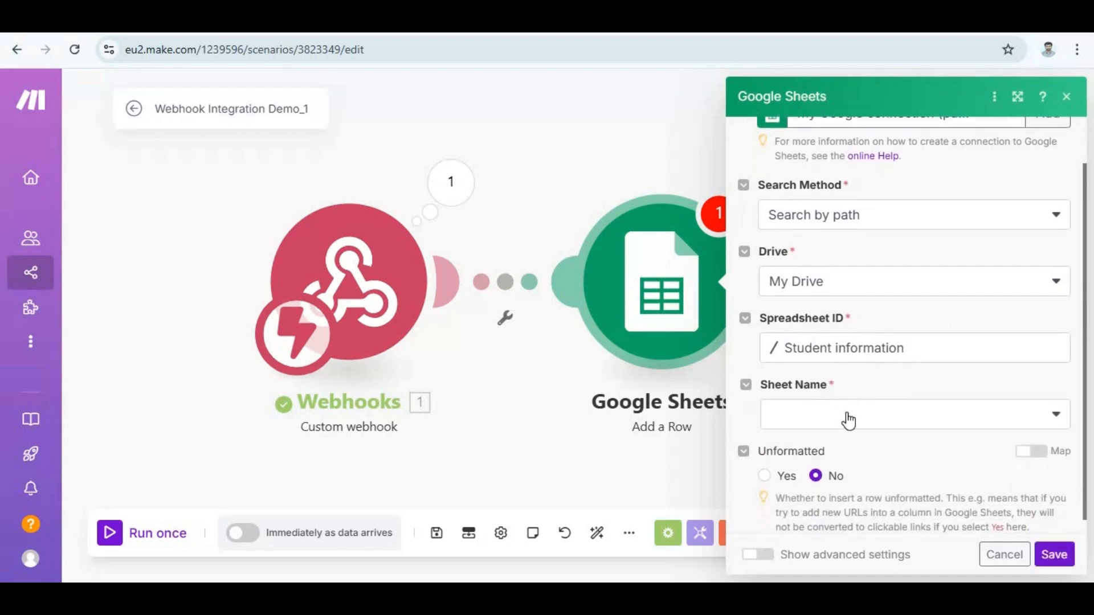
click(843, 418)
click(822, 417)
scroll(804, 446, down, 1)
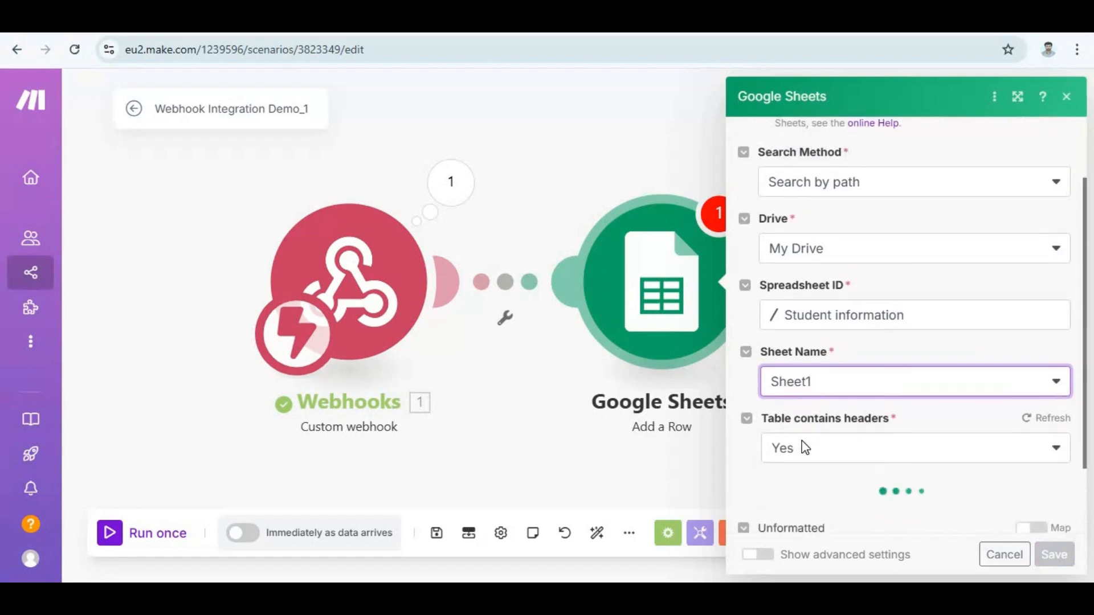
scroll(819, 504, down, 3)
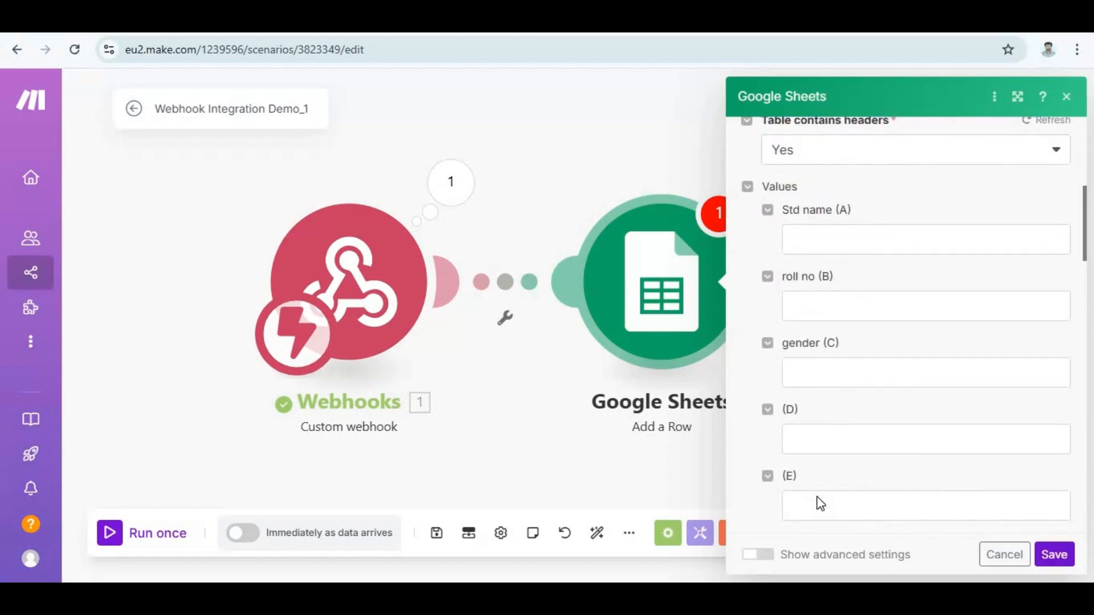
Map Student_name, Roll No. and Gender from the webhook to columns A, B and C, and save the module.
click(866, 240)
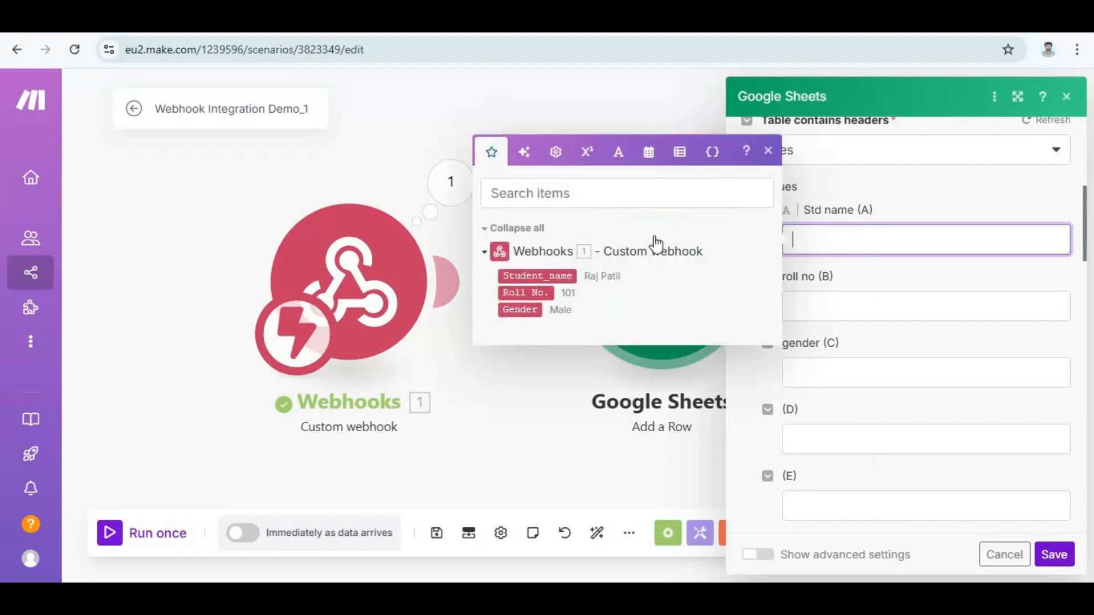
click(531, 273)
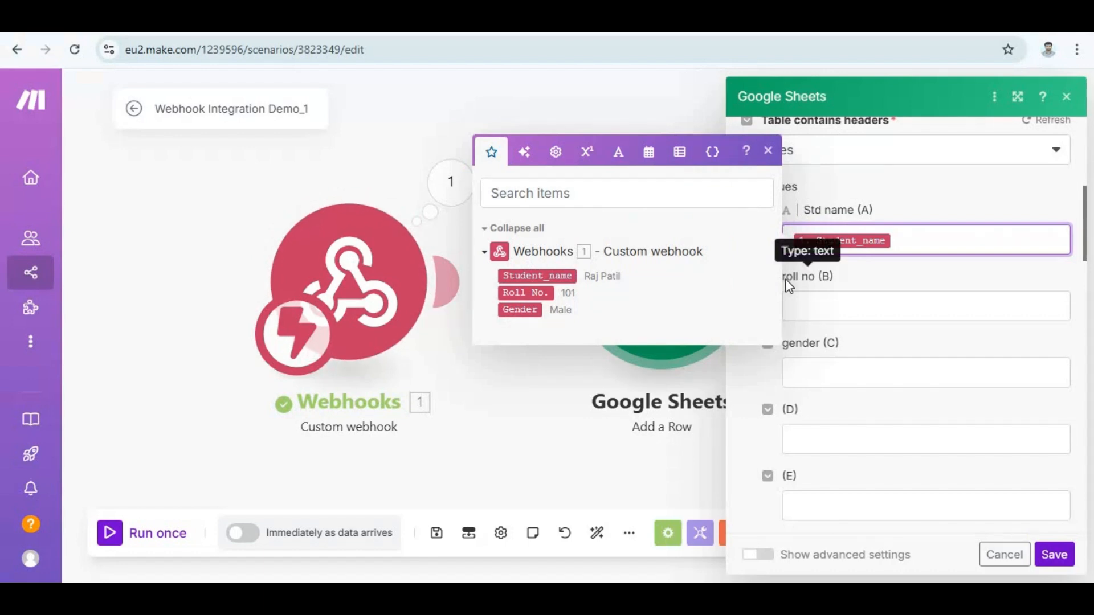
click(837, 304)
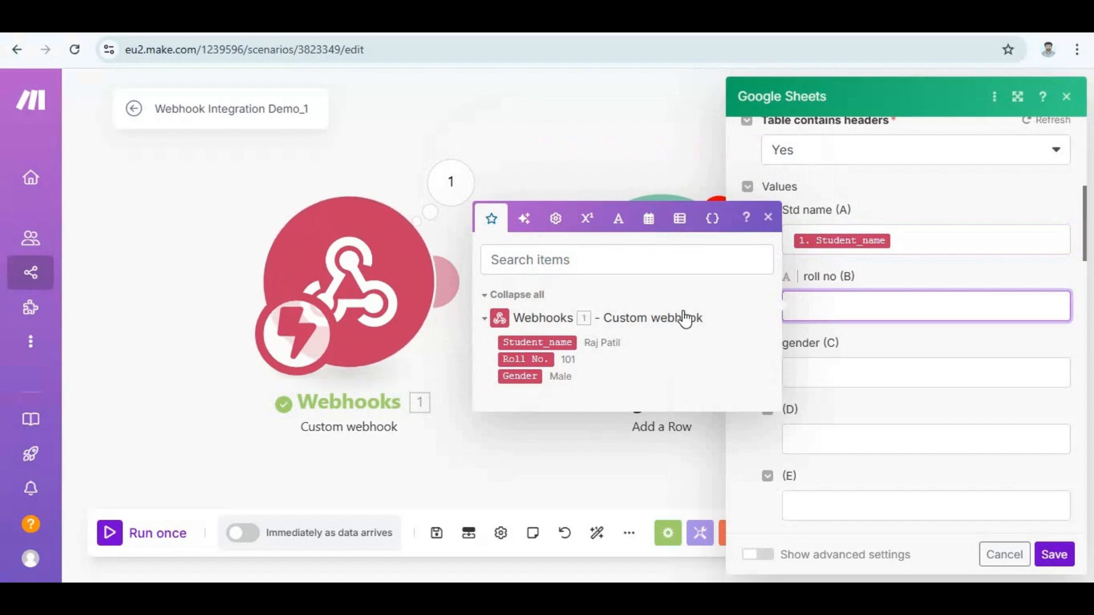
click(534, 359)
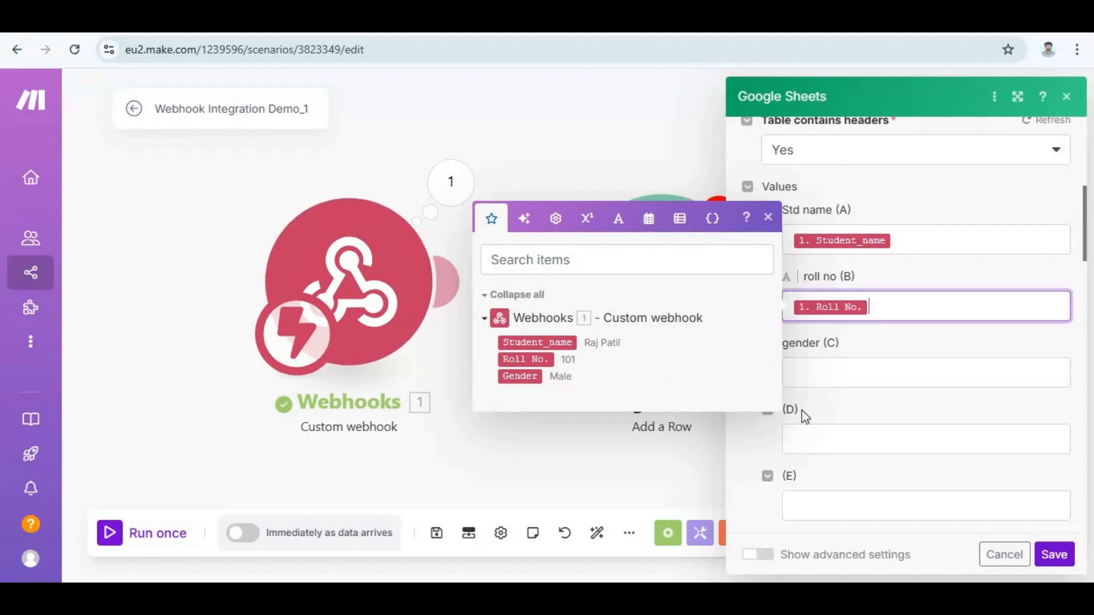
click(854, 365)
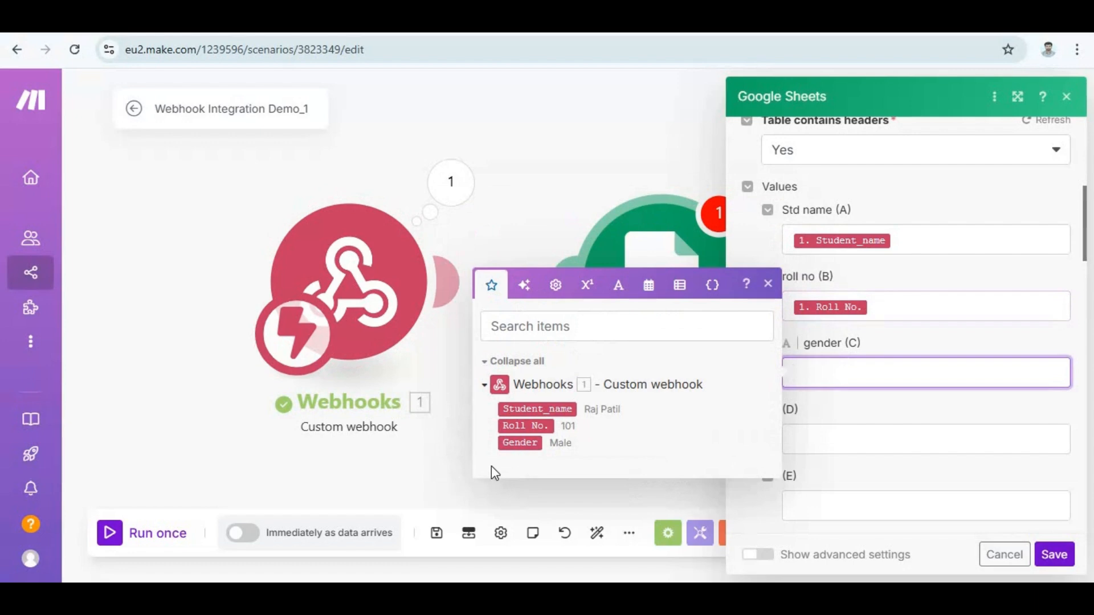
click(529, 443)
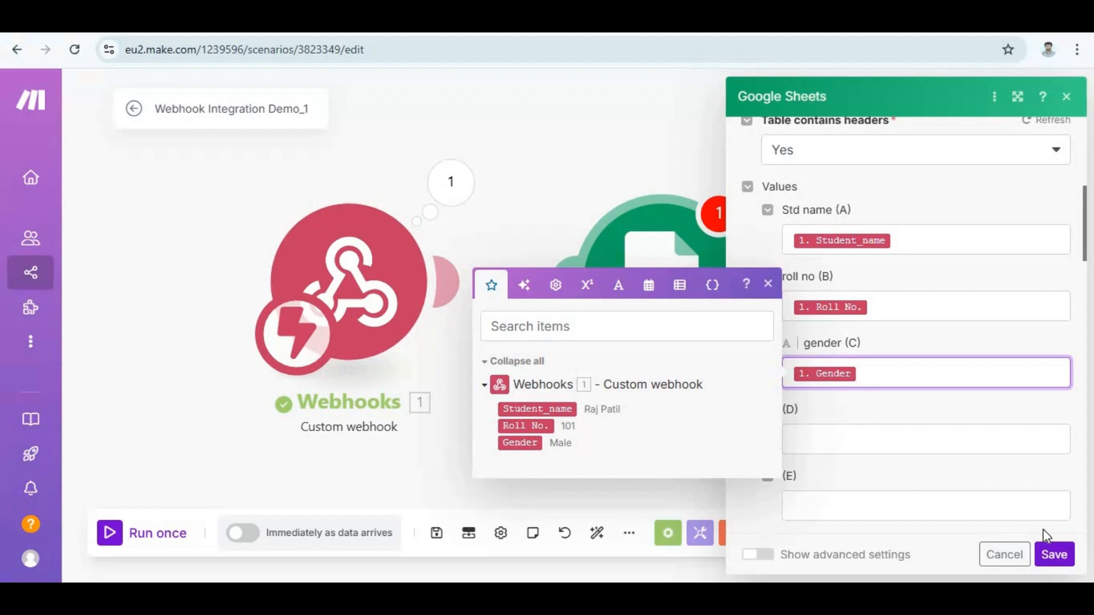
click(1054, 554)
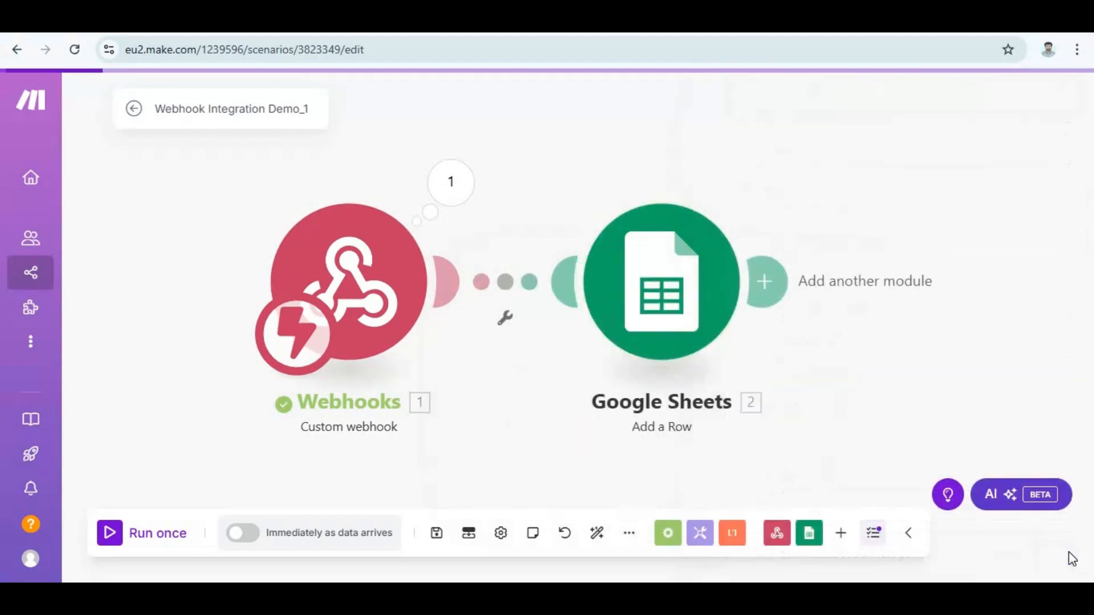
Run the scenario once and send the POST request with the JSON student data from ReqBin.
click(117, 534)
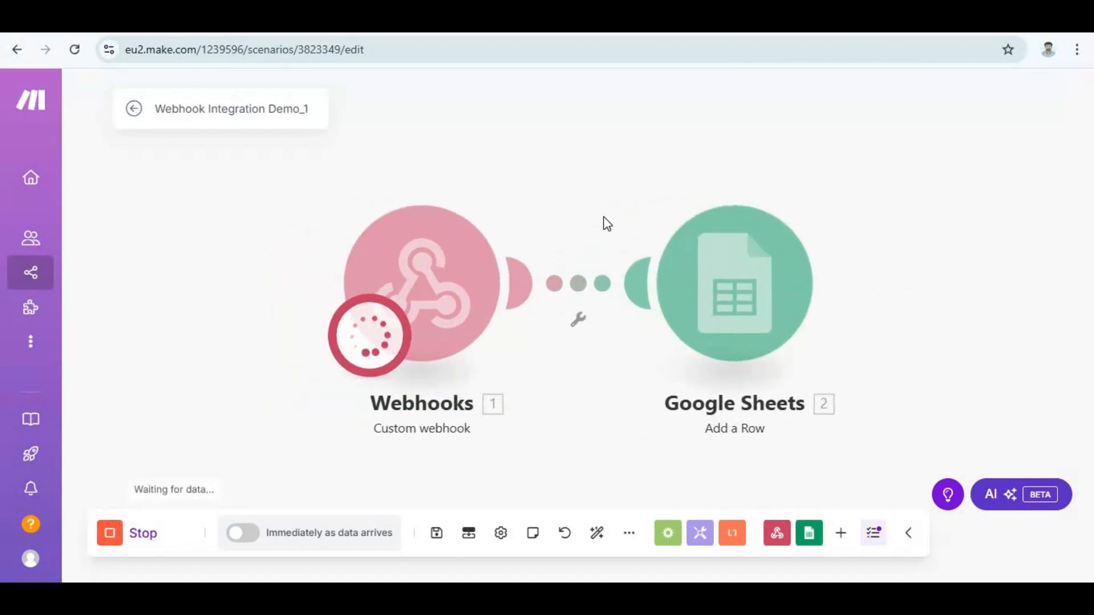
key(ctrl+Tab)
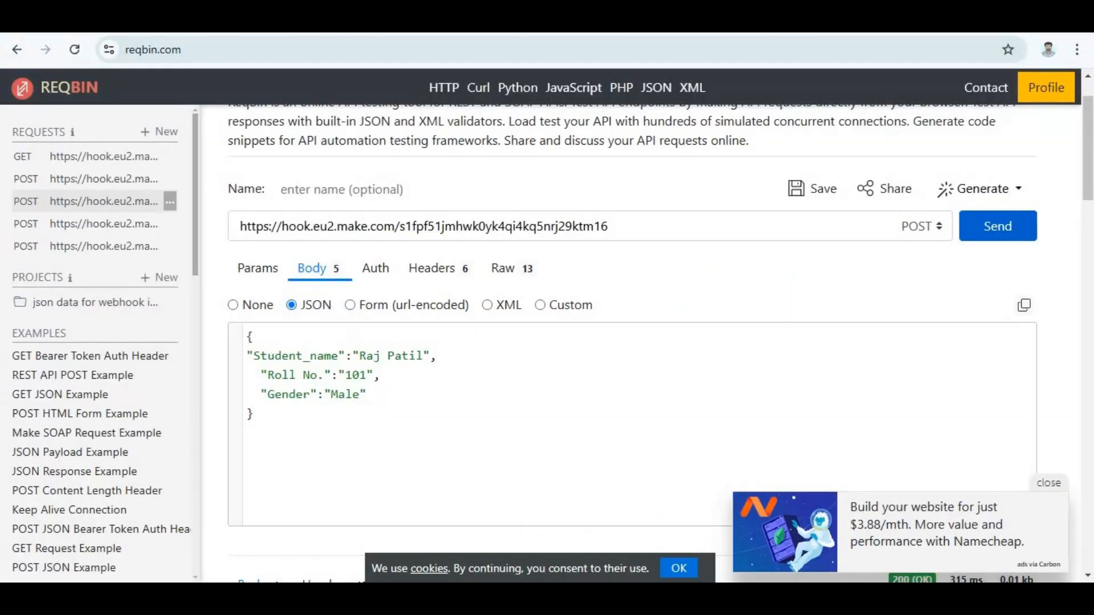
click(998, 232)
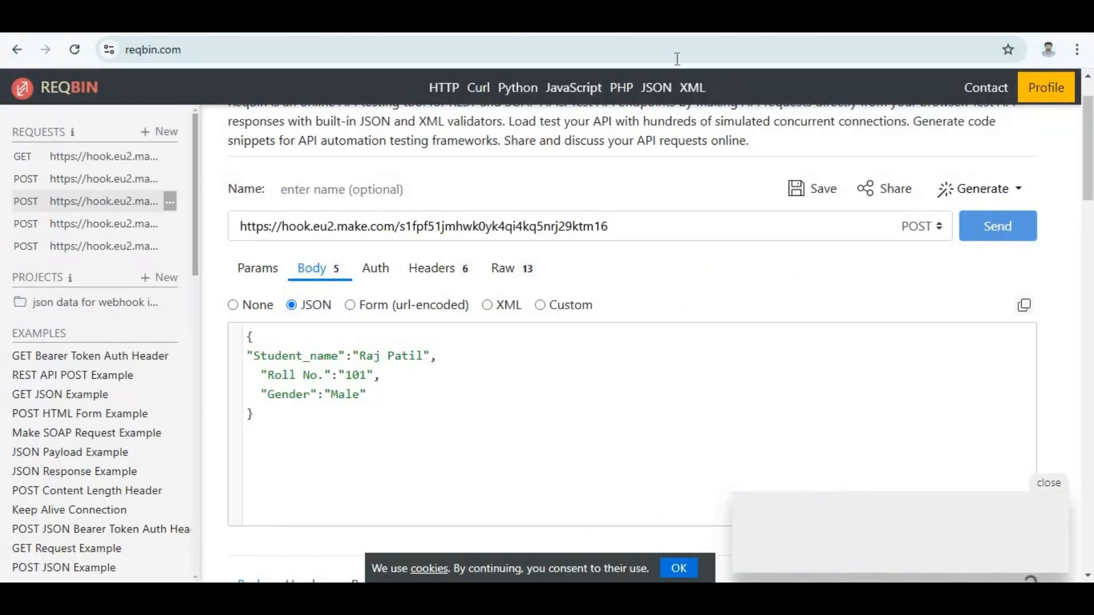
Check the scenario run in Make and examine the rows of the Student information spreadsheet.
key(ctrl+shift+Tab)
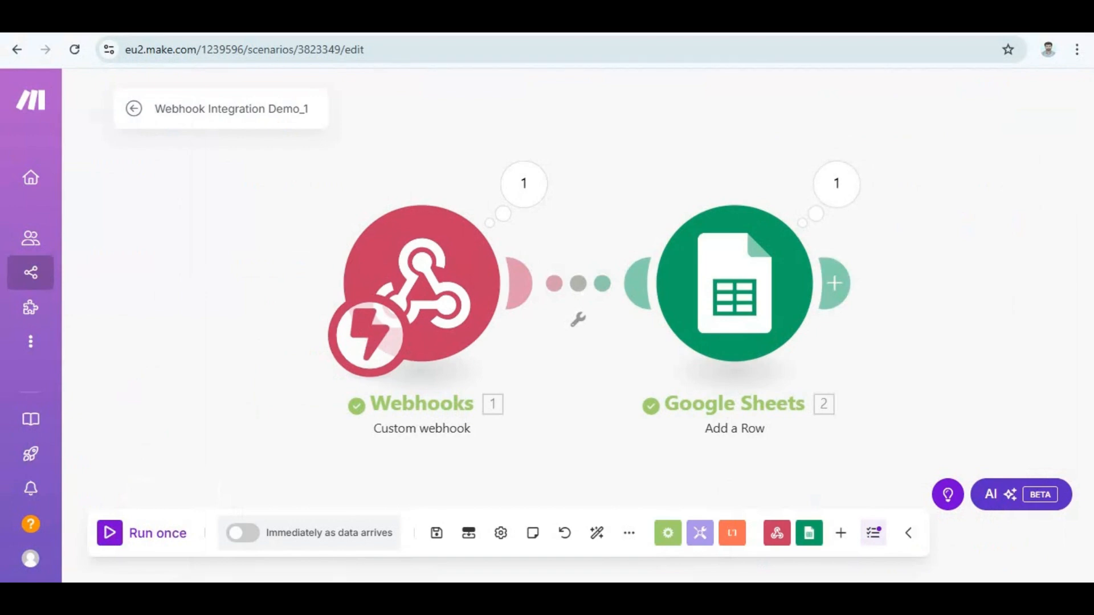
key(ctrl+Tab)
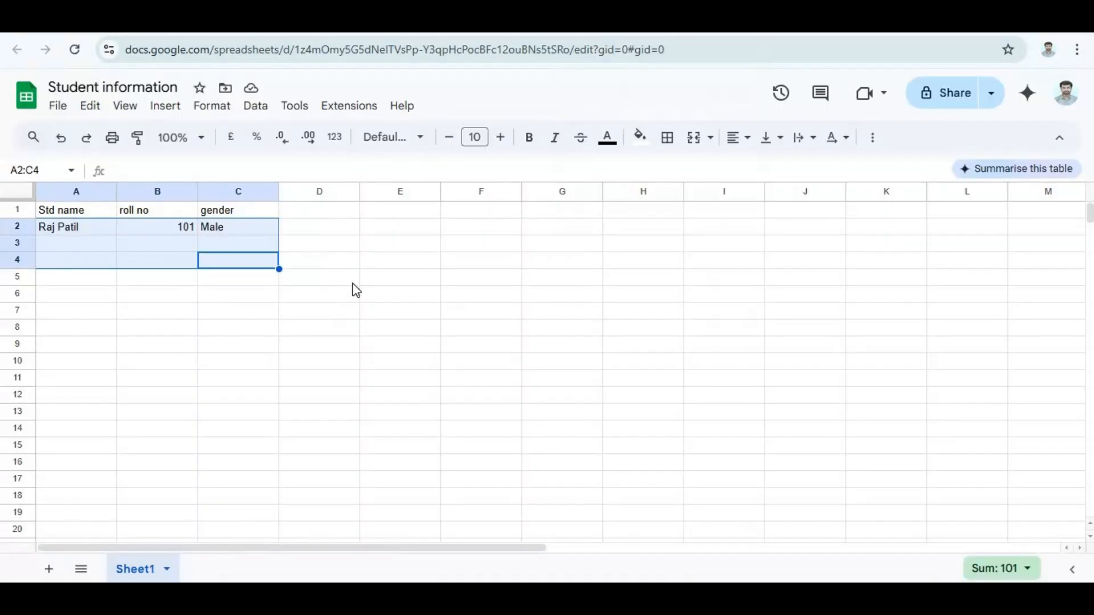
click(314, 296)
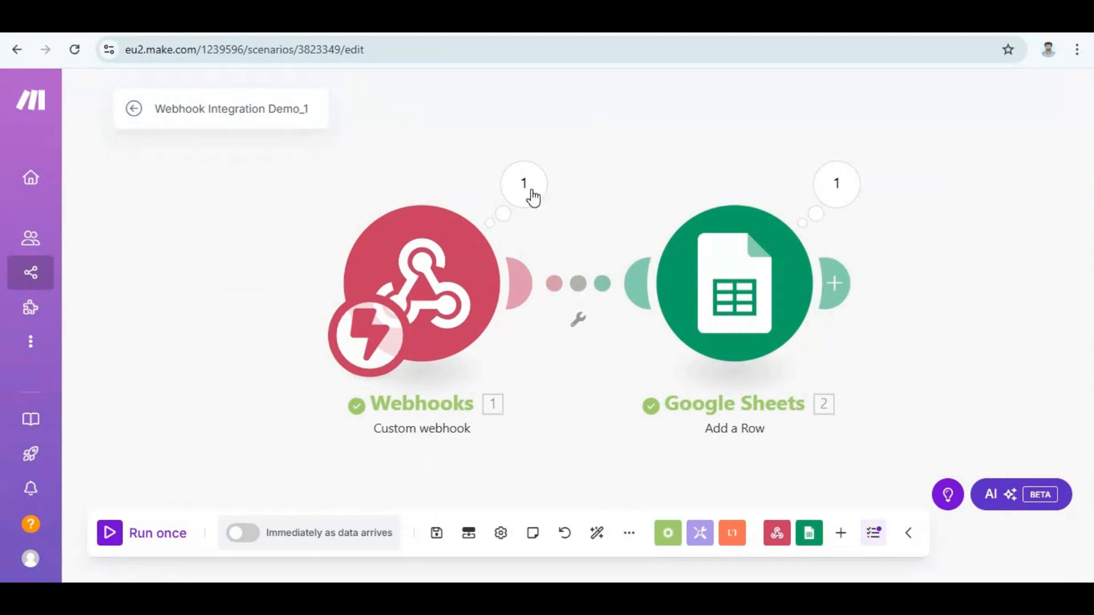
Unlink the Webhooks and Google Sheets modules in Make and move the webhook farther away to make room between them.
right_click(577, 290)
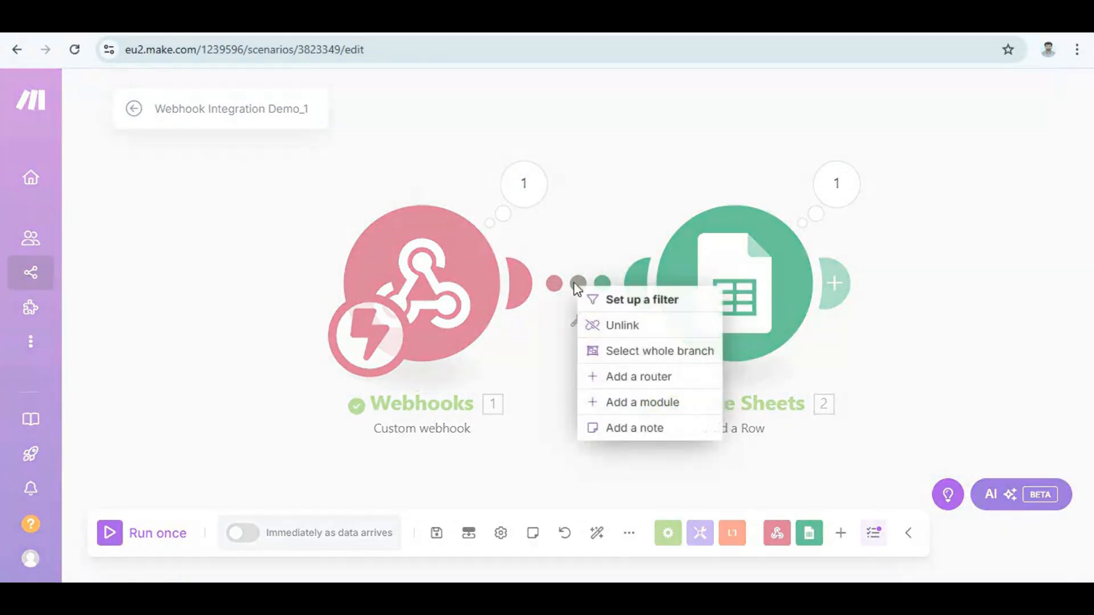
click(611, 328)
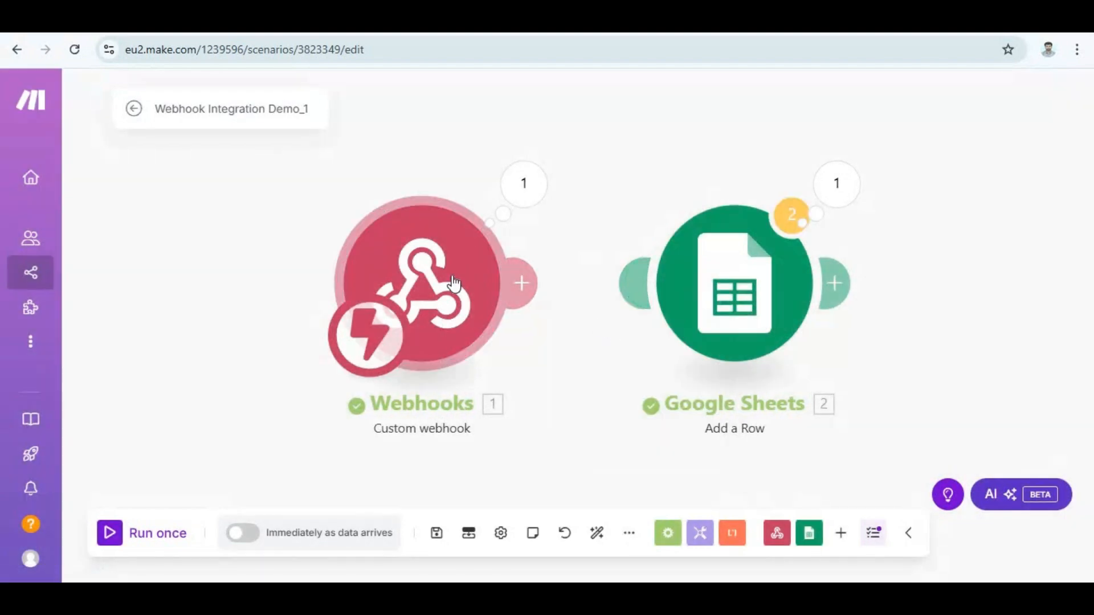
drag(451, 283, 306, 283)
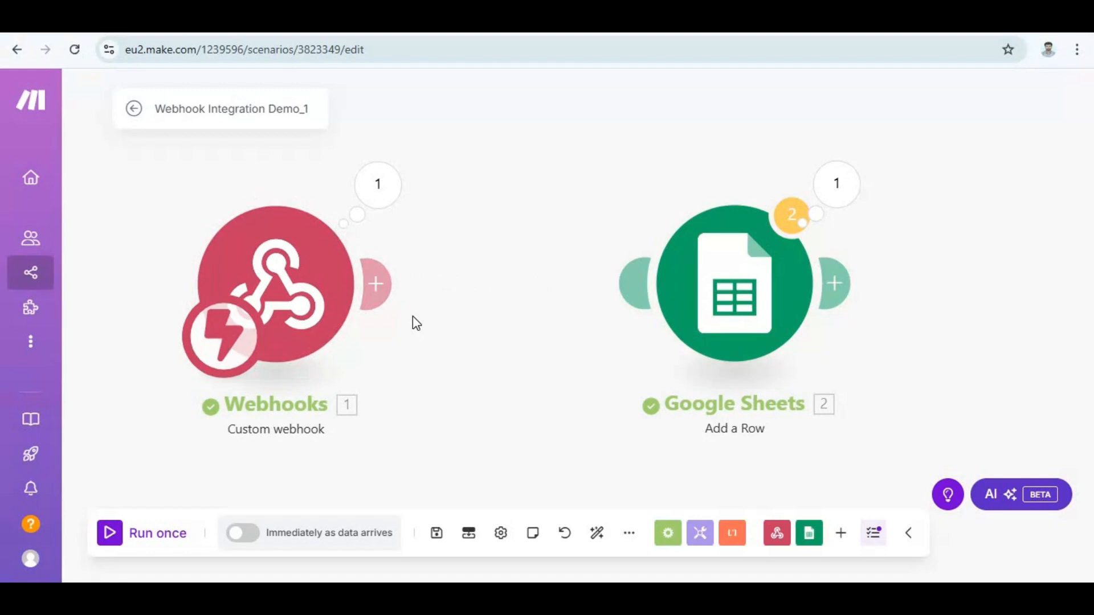
Add a Flow Control Iterator module after the webhook.
click(379, 288)
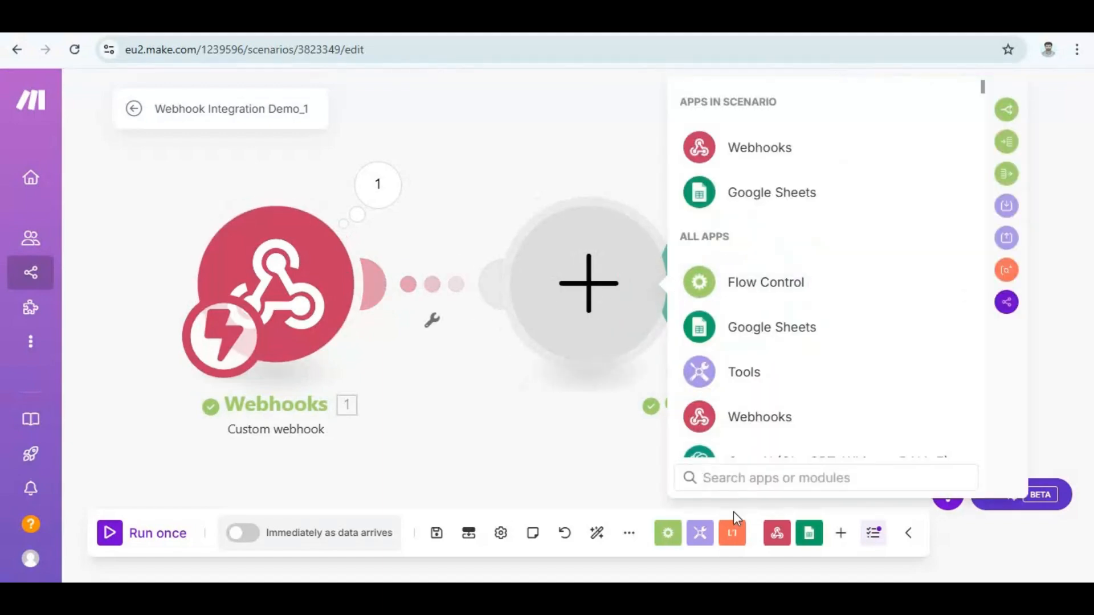
text(i)
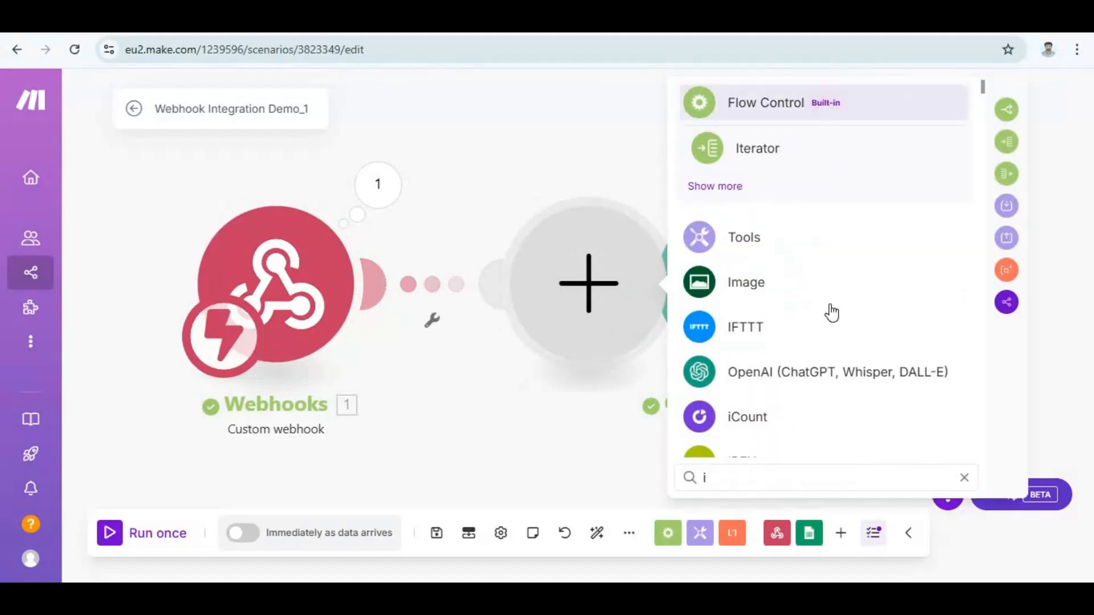
click(779, 150)
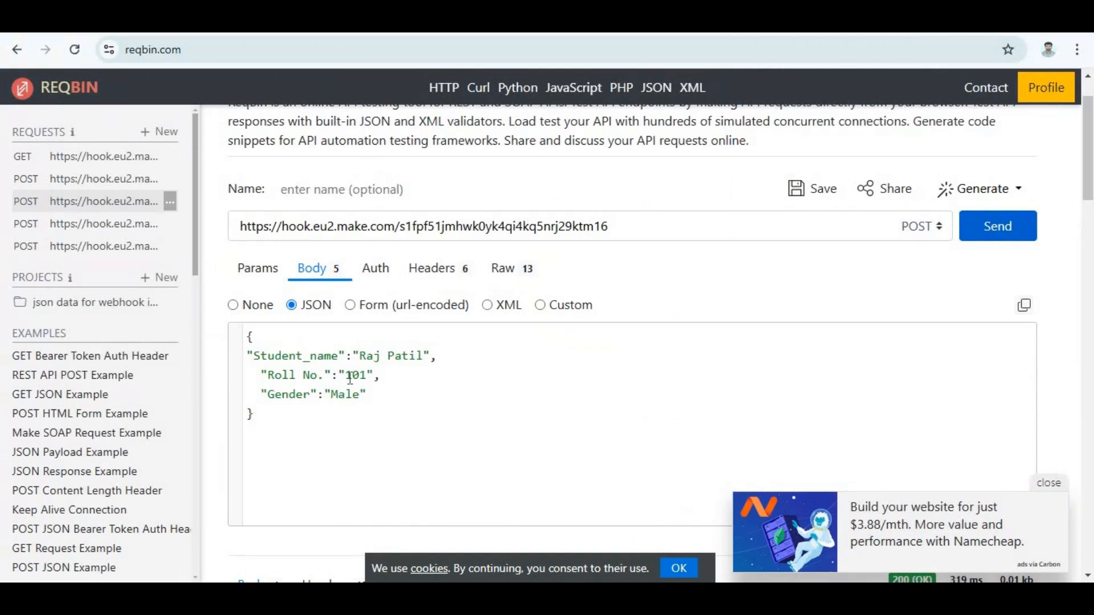
In ReqBin's JSON body, add a comma after the student object and paste a copy of the object below it.
drag(271, 435, 230, 310)
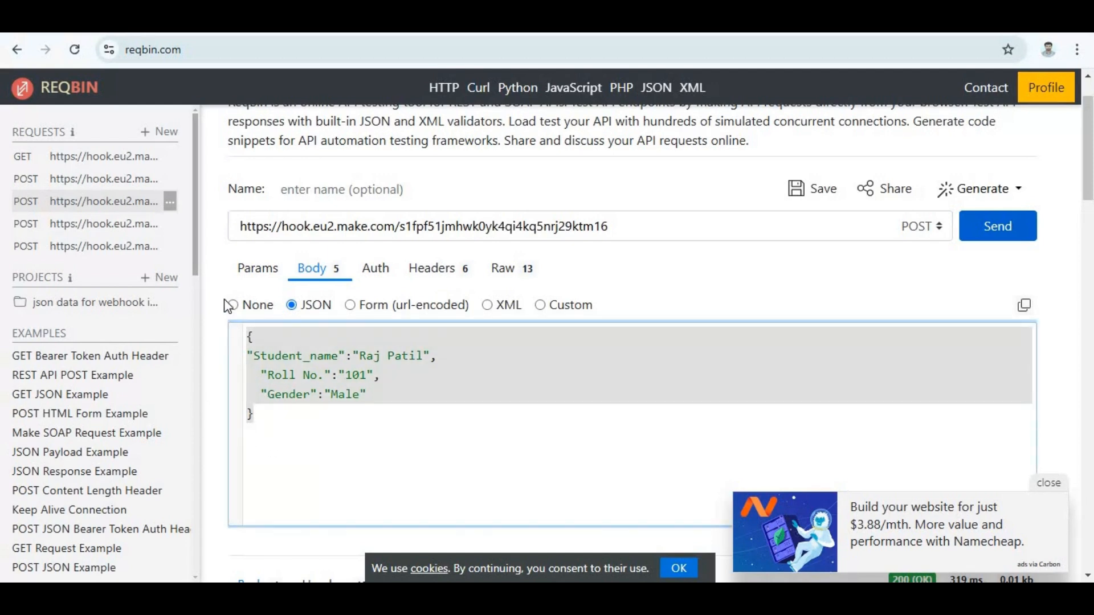
key(ctrl+c)
key(Right)
text(,)
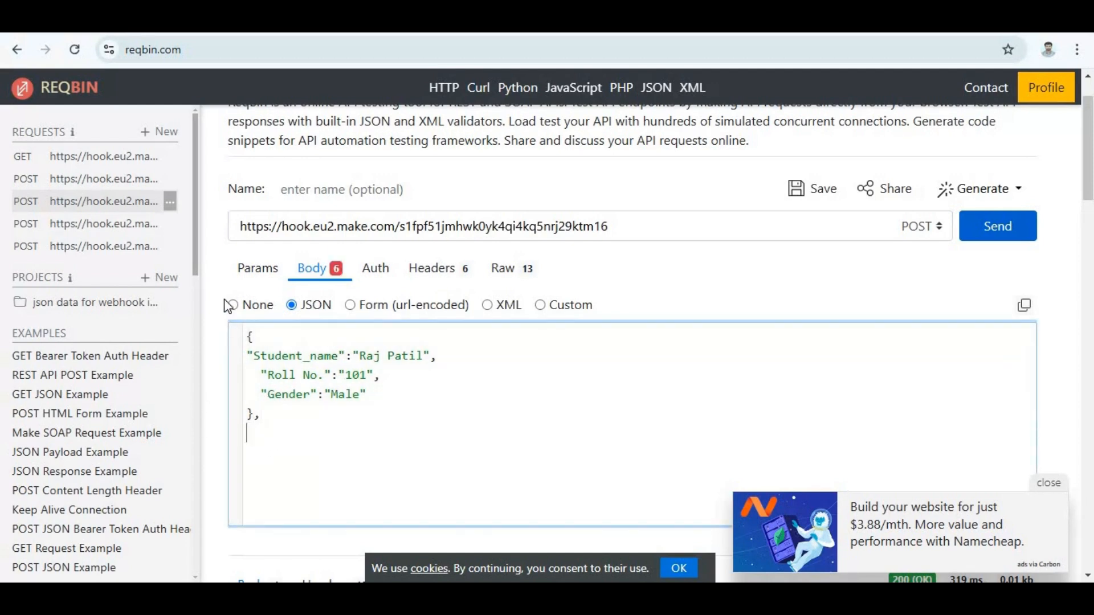
key(Return)
key(ctrl+v)
Change the copied object's student name and roll number to the second student's details, and add a new line after its closing brace.
click(380, 453)
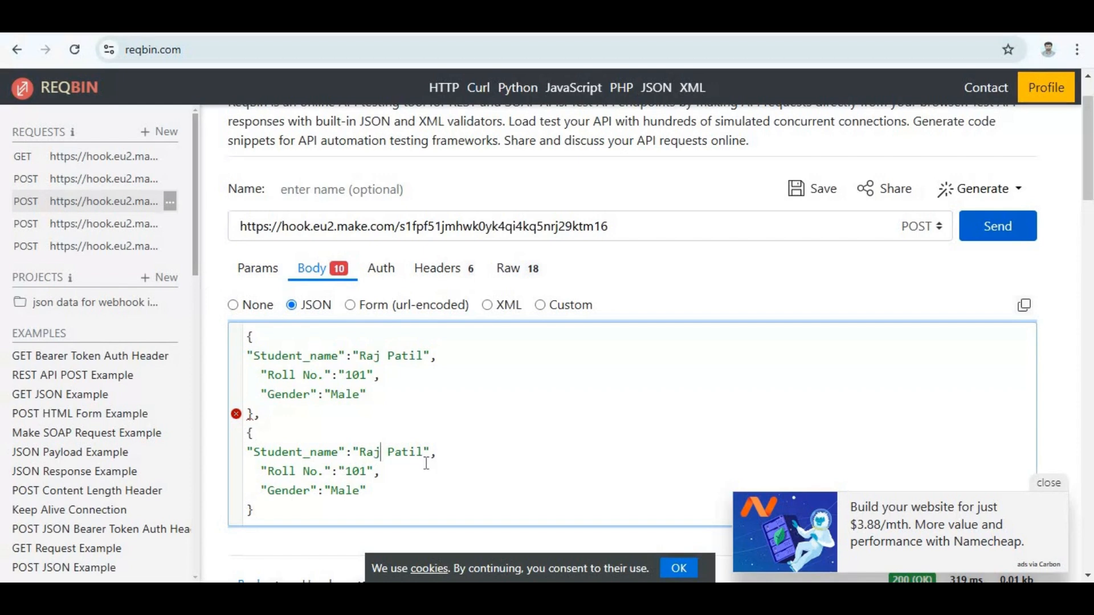
key(BackSpace)
text(m)
double_click(413, 453)
text(Kadu)
key(Down)
key(Left)
key(Left)
key(Left)
key(Delete)
text(2)
click(281, 511)
key(Return)
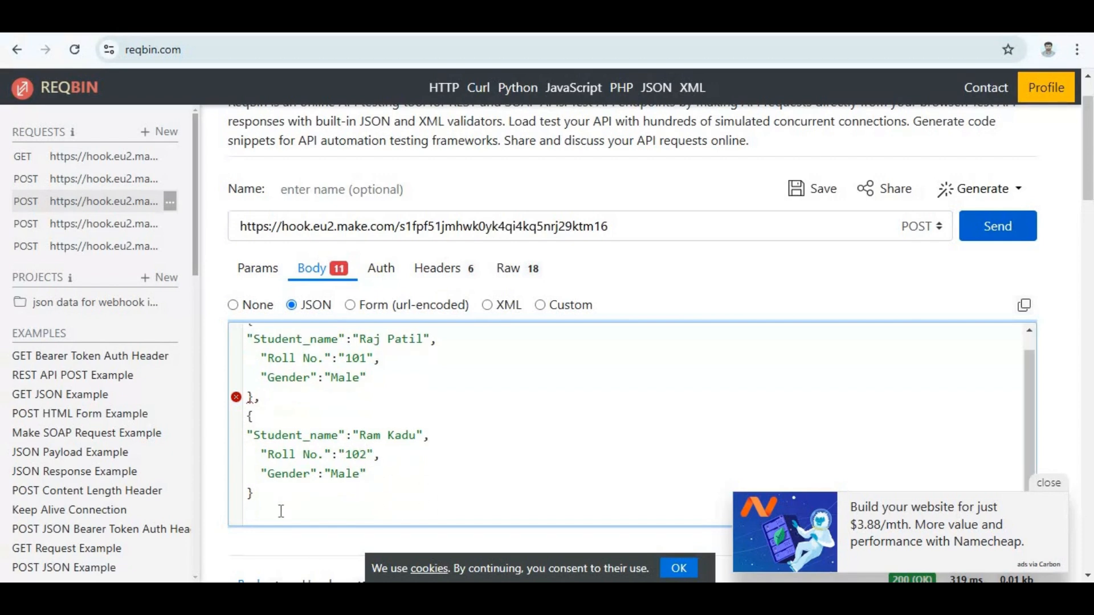
Wrap the two student objects in square brackets and enclose that array in an outer pair of curly braces.
text(])
key(ctrl+Home)
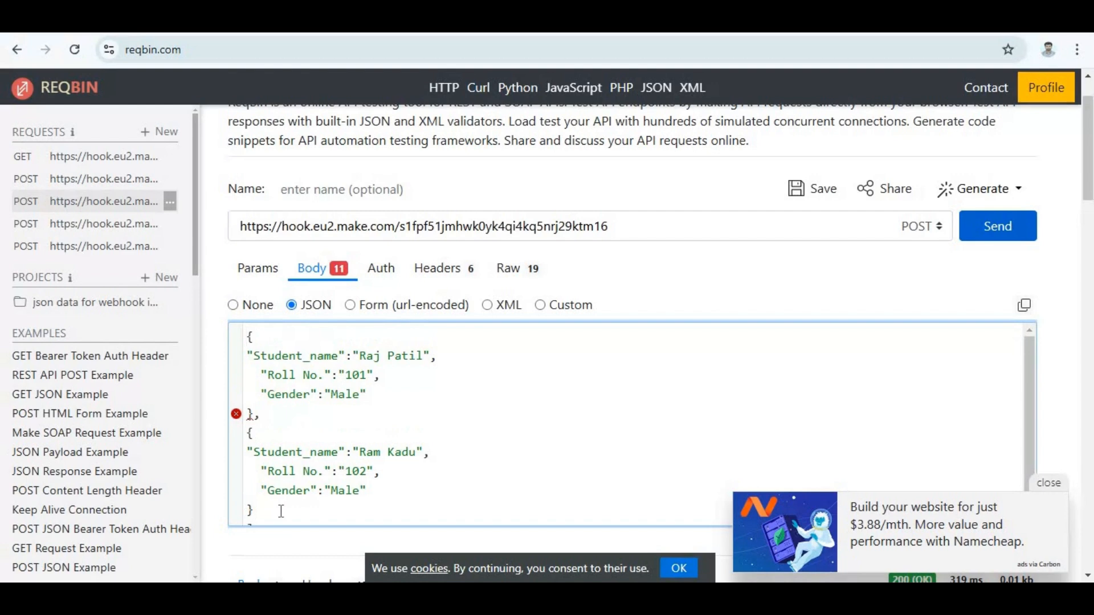
text([)
key(Return)
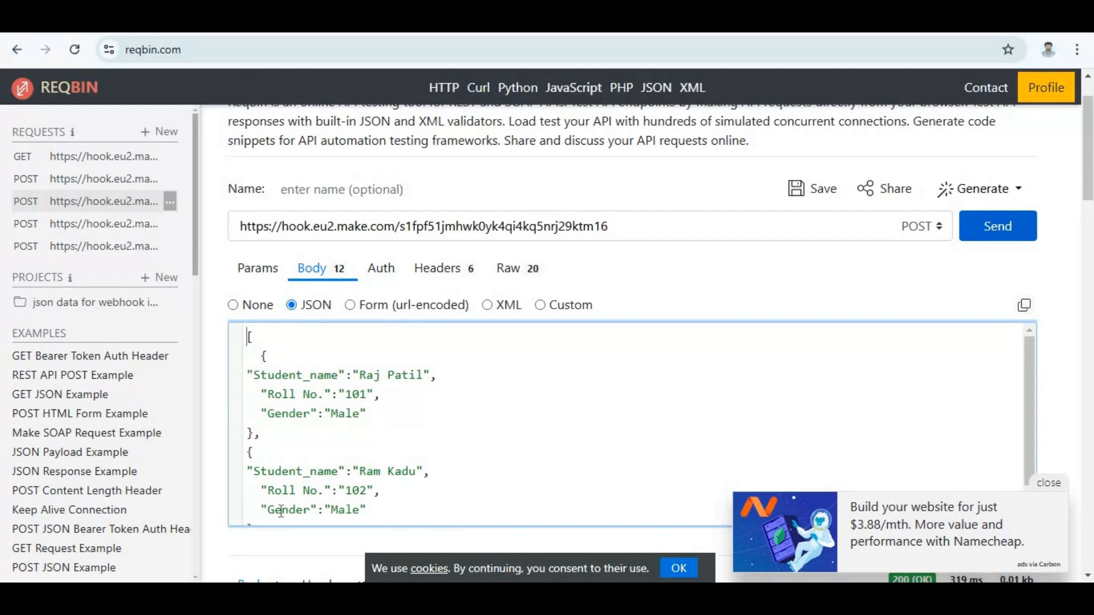
text({)
key(Return)
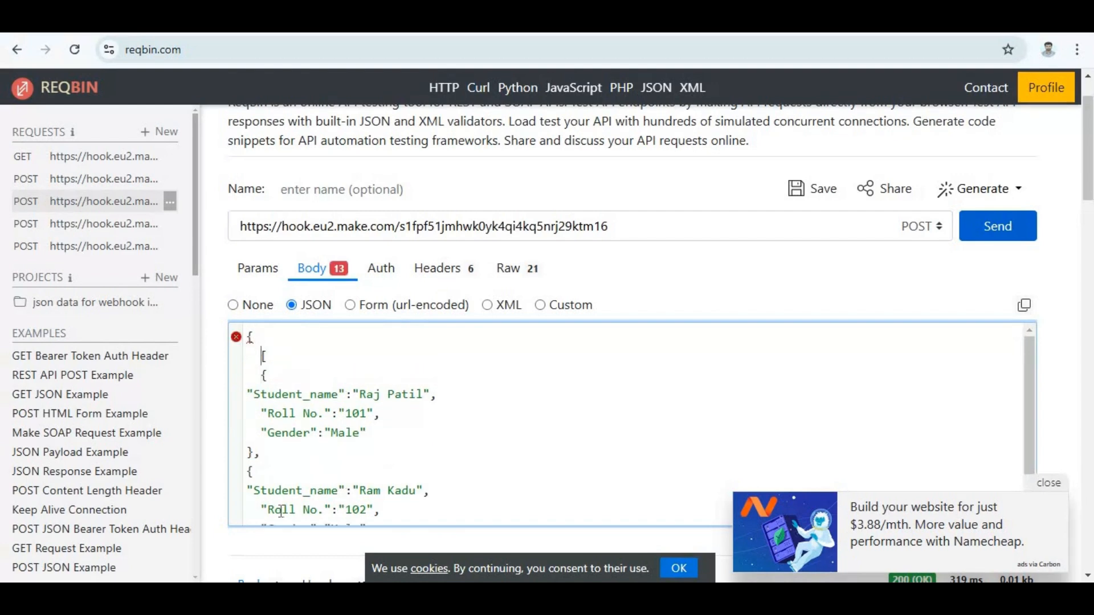
key(ctrl+End)
key(Return)
text(})
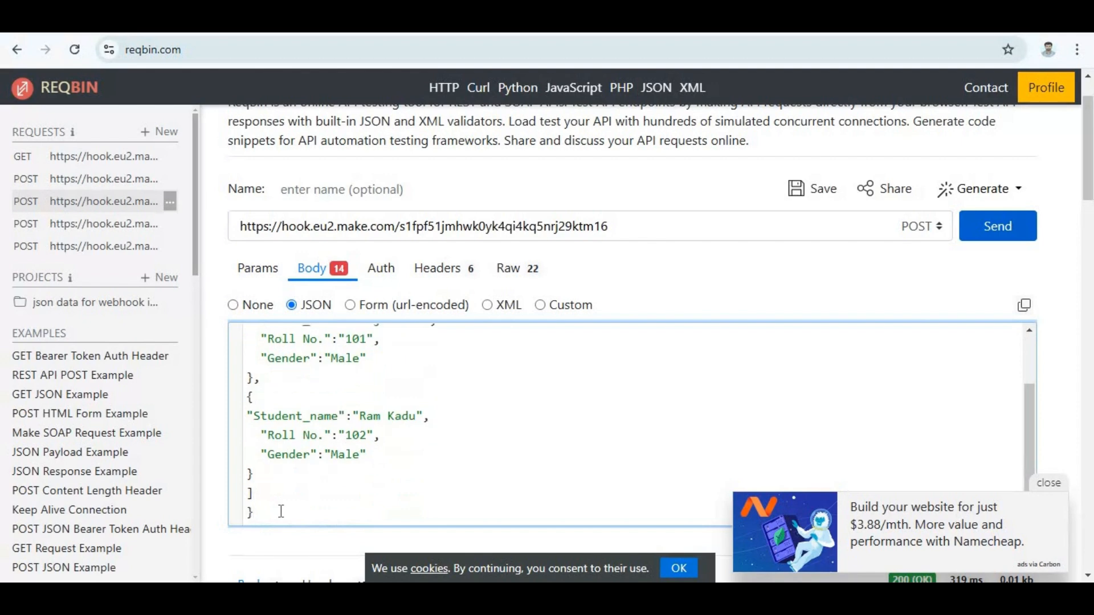
Add the key "Students" followed by a colon before the array's opening bracket in the JSON body.
key(ctrl+Home)
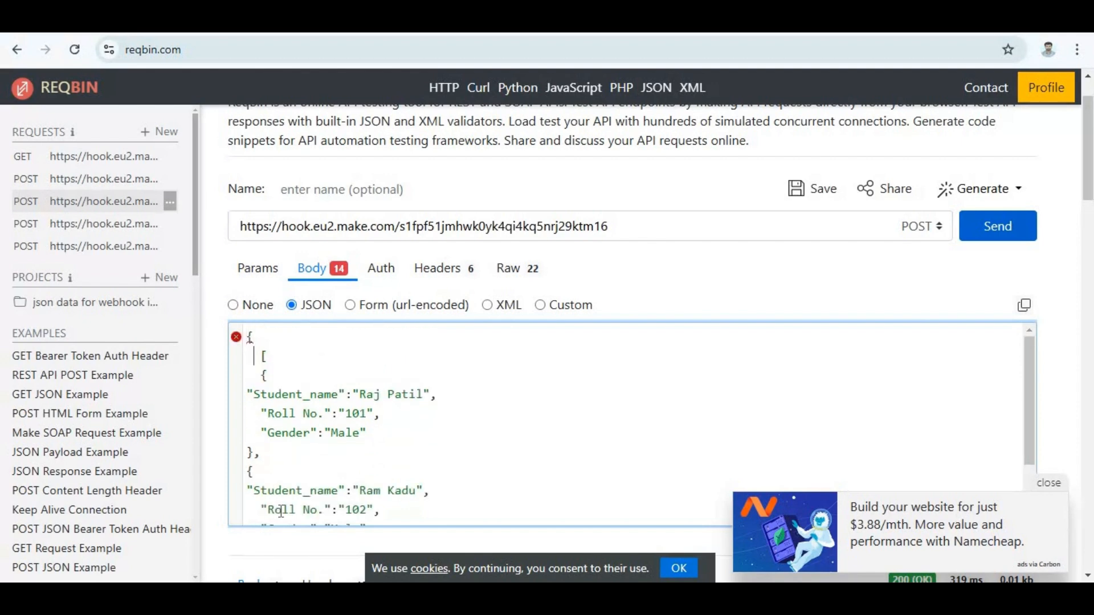
text("Students )
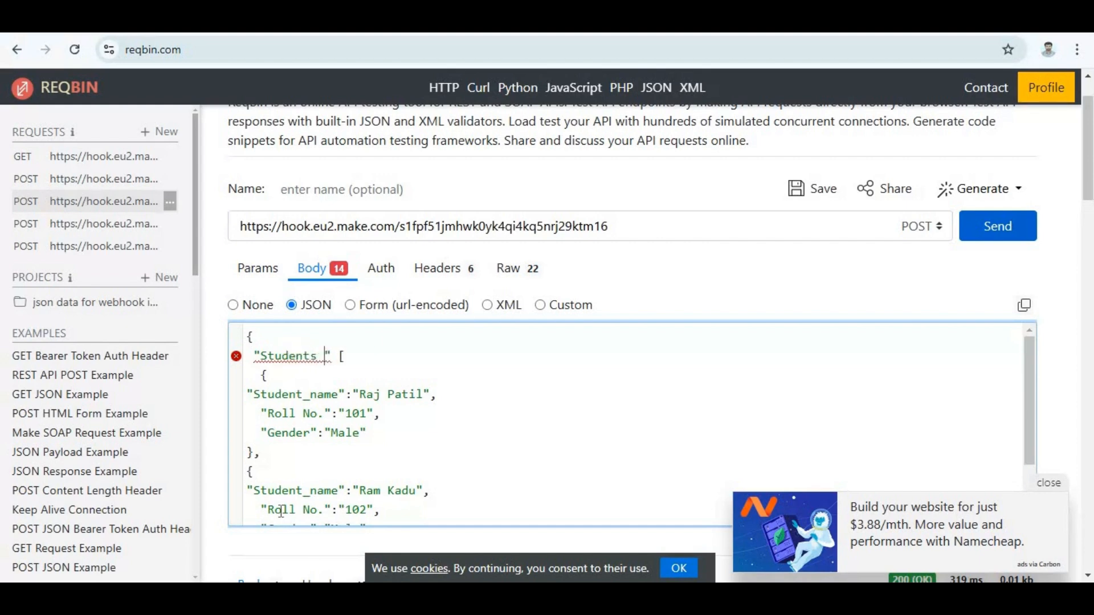
text(:)
key(BackSpace)
key(BackSpace)
text(:)
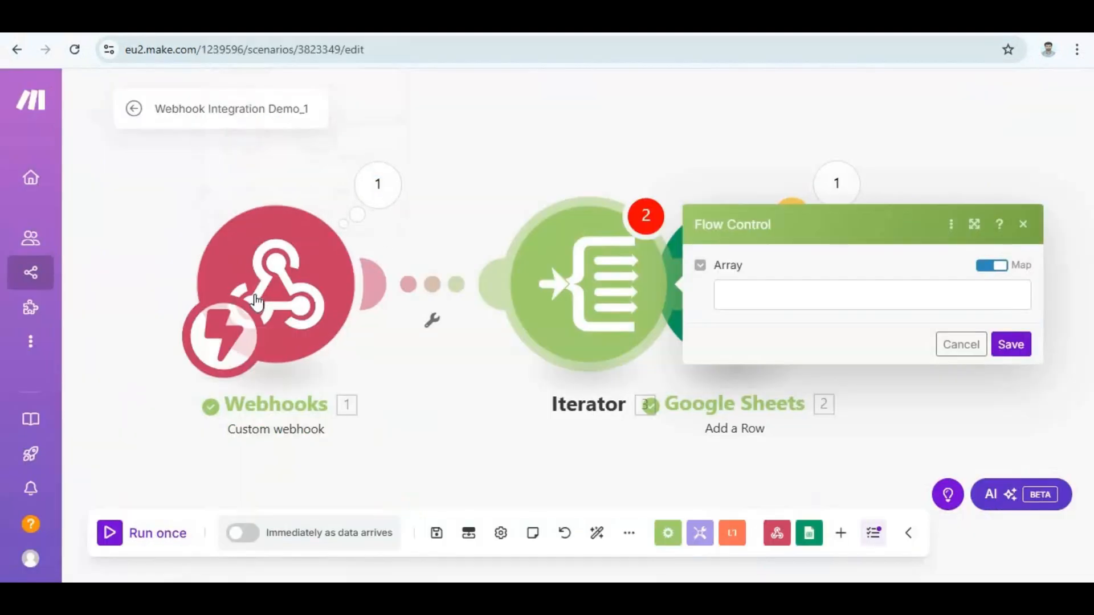
Run only the Webhooks module in Make, and send the updated JSON request from ReqBin.
right_click(257, 300)
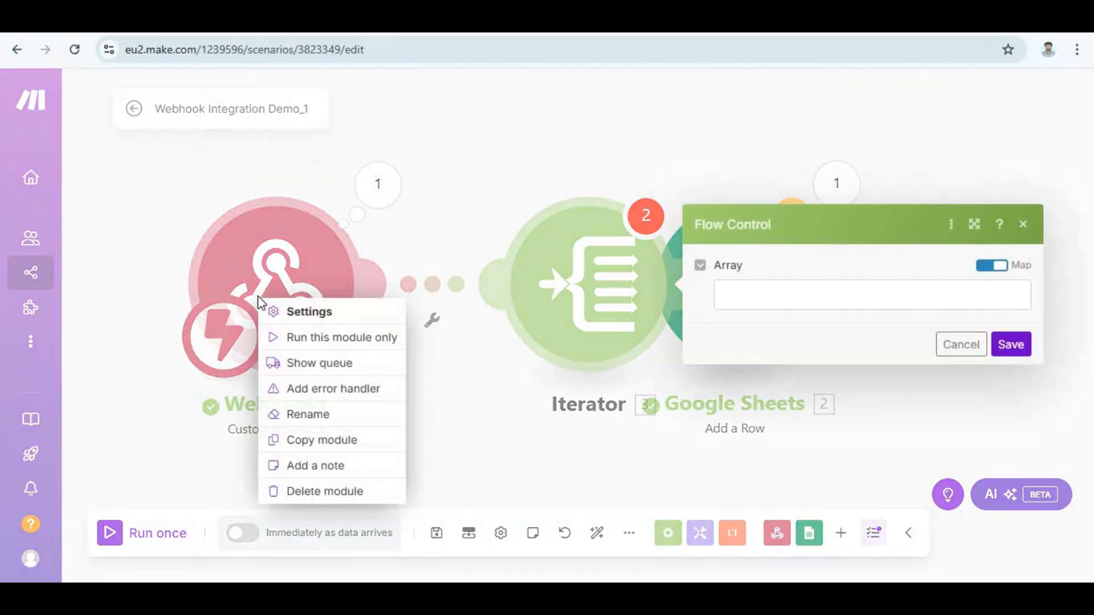
click(297, 345)
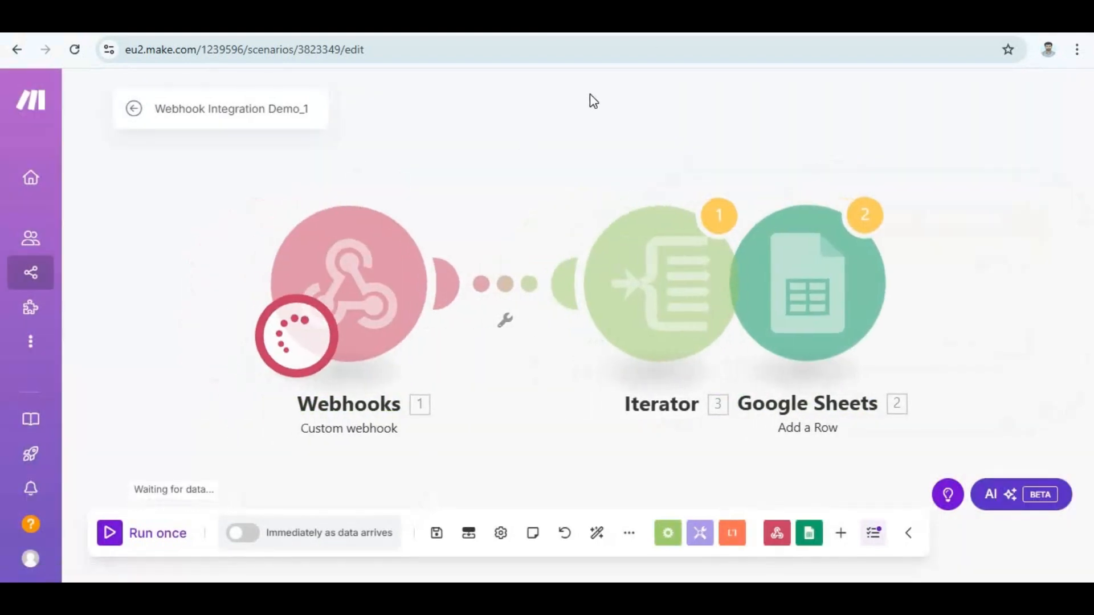
click(798, 24)
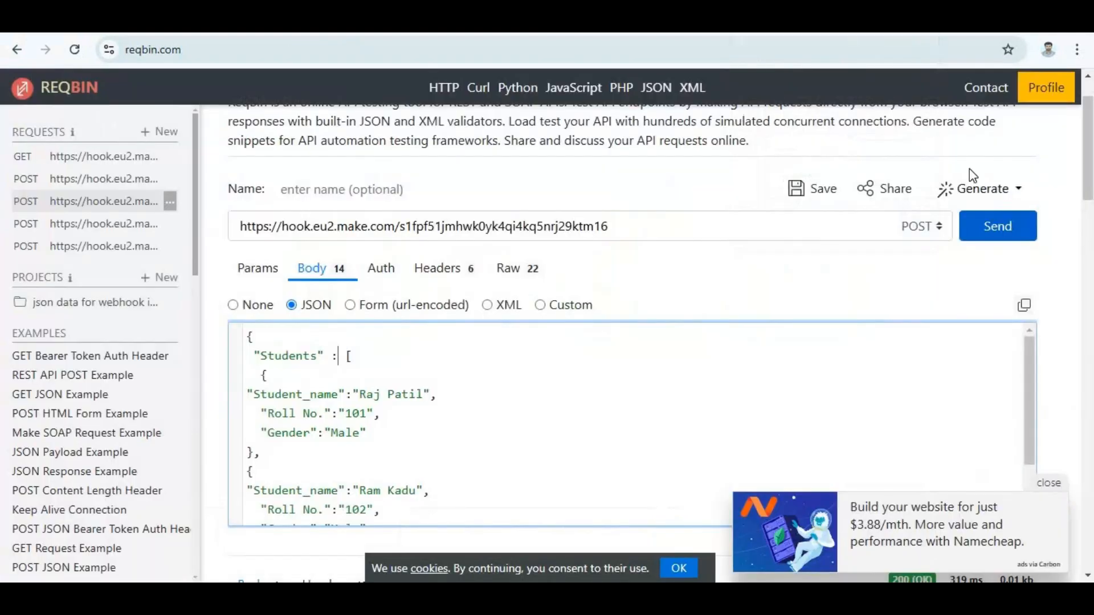
click(984, 233)
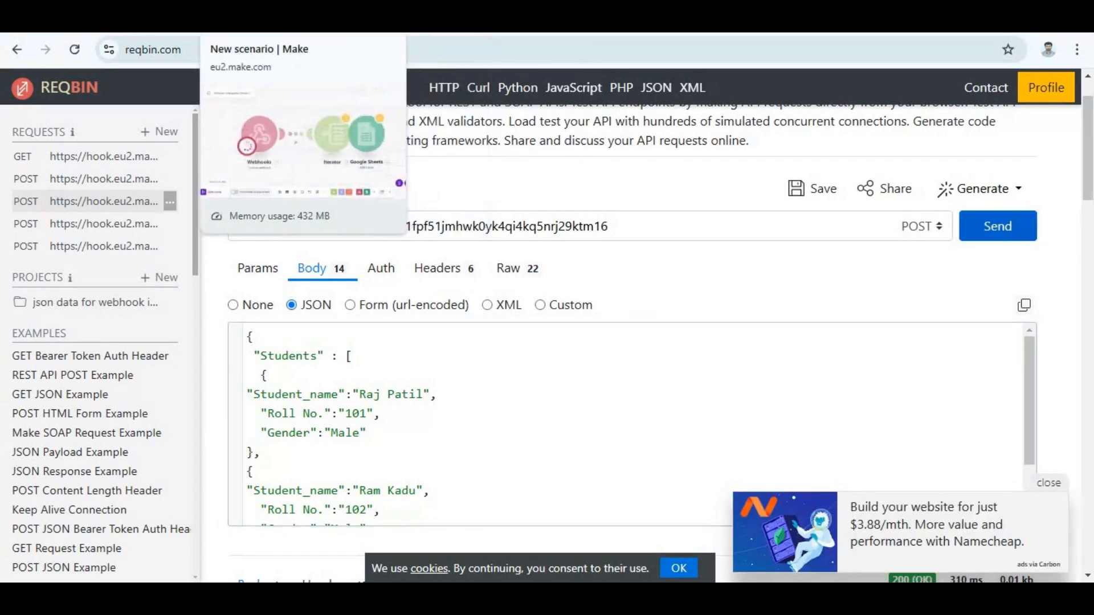
Switch back to Make and examine both student collections in the webhook's output bundle.
click(274, 24)
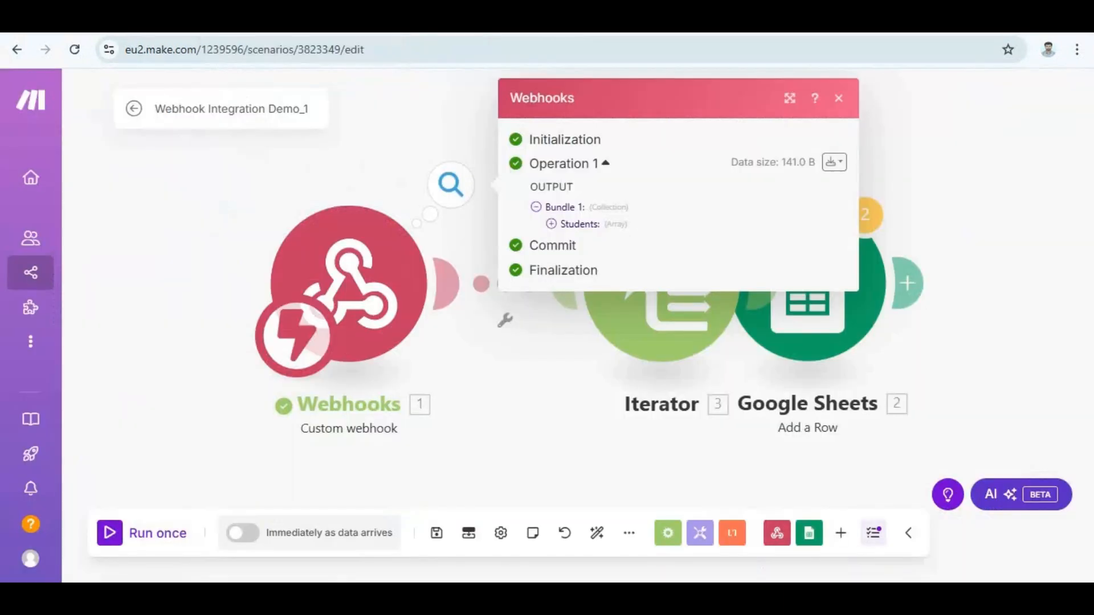
click(552, 224)
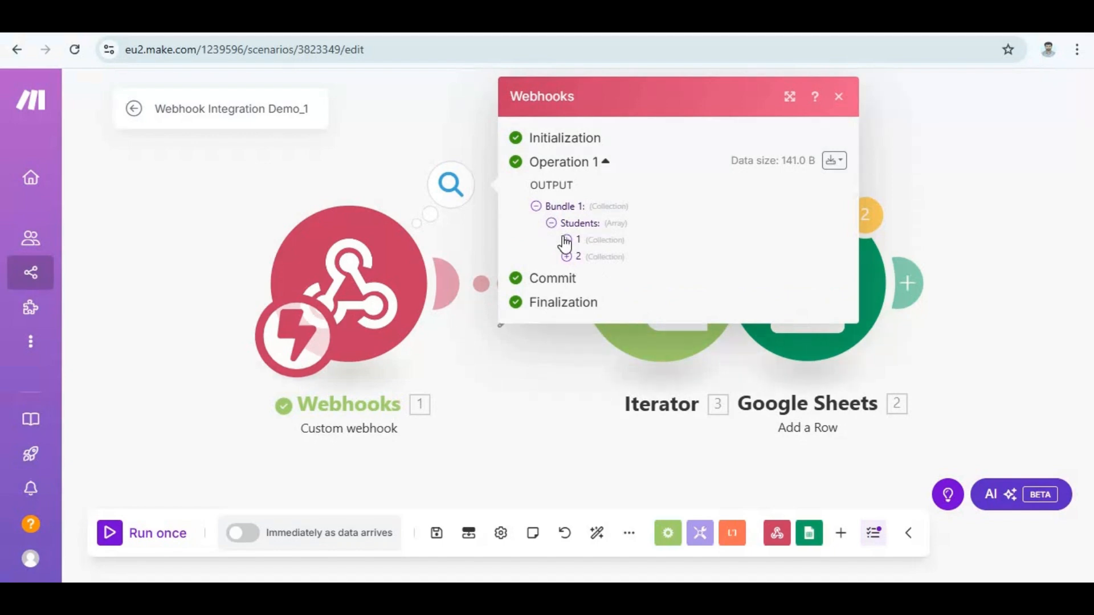
click(566, 240)
click(567, 306)
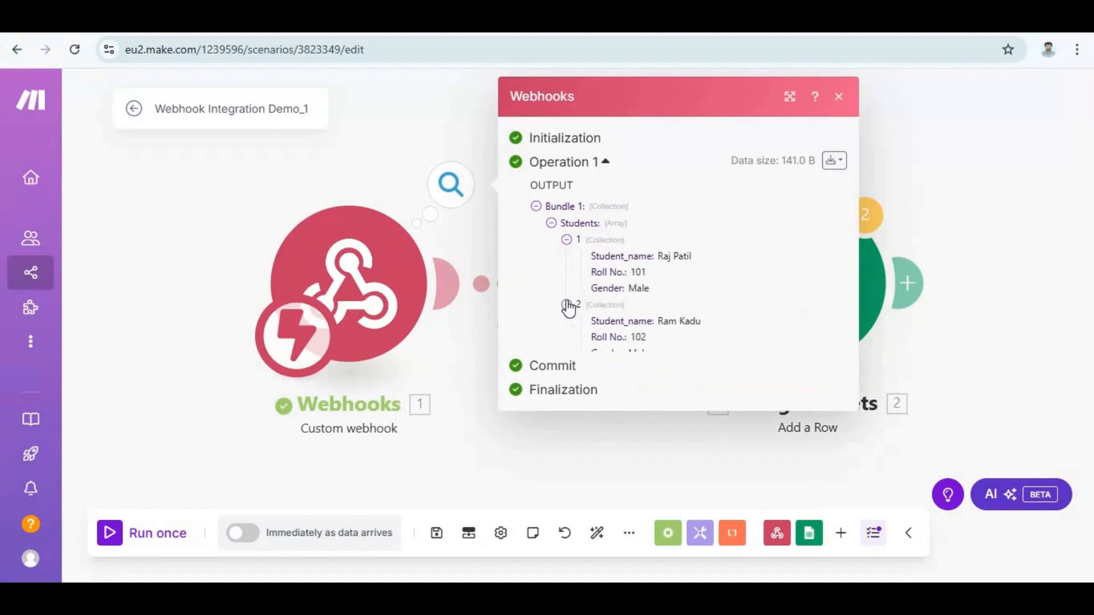
click(838, 97)
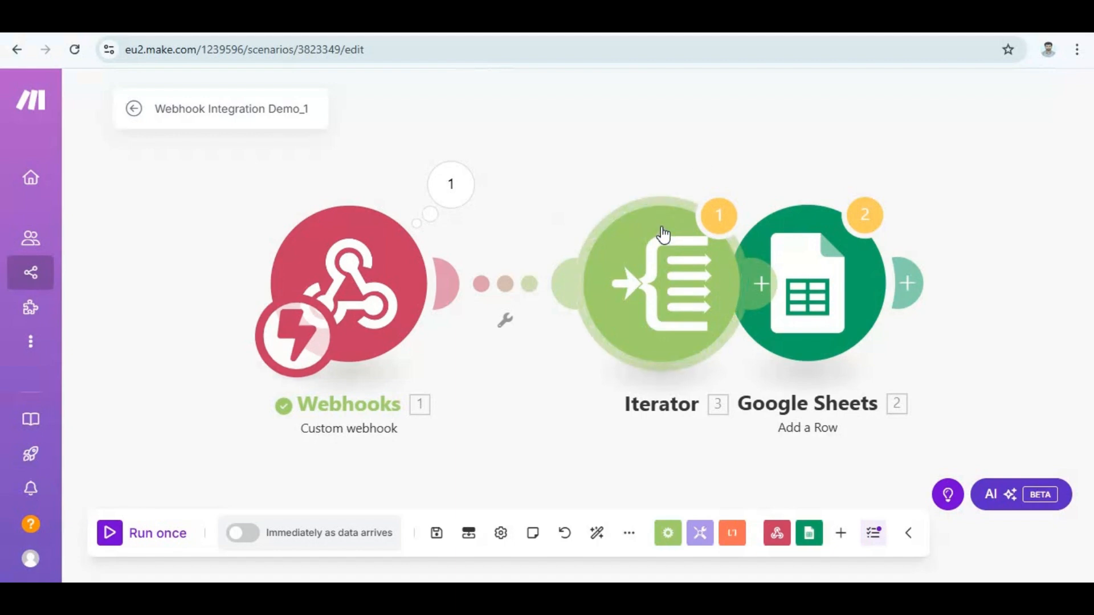
Map the webhook's Students[] array to the Iterator's Array field and save the module.
click(661, 251)
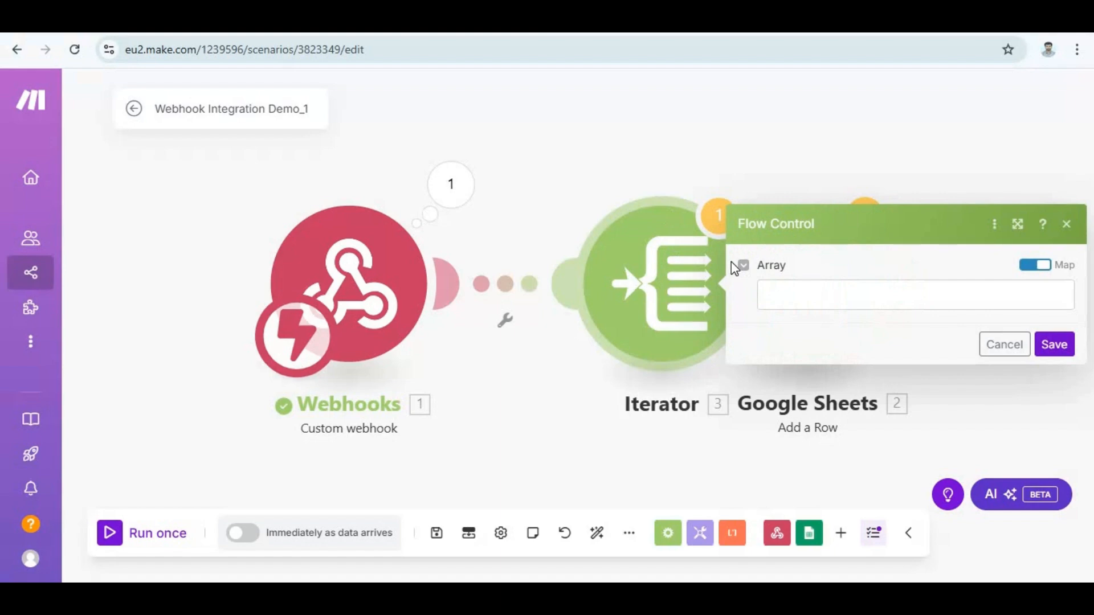
click(845, 302)
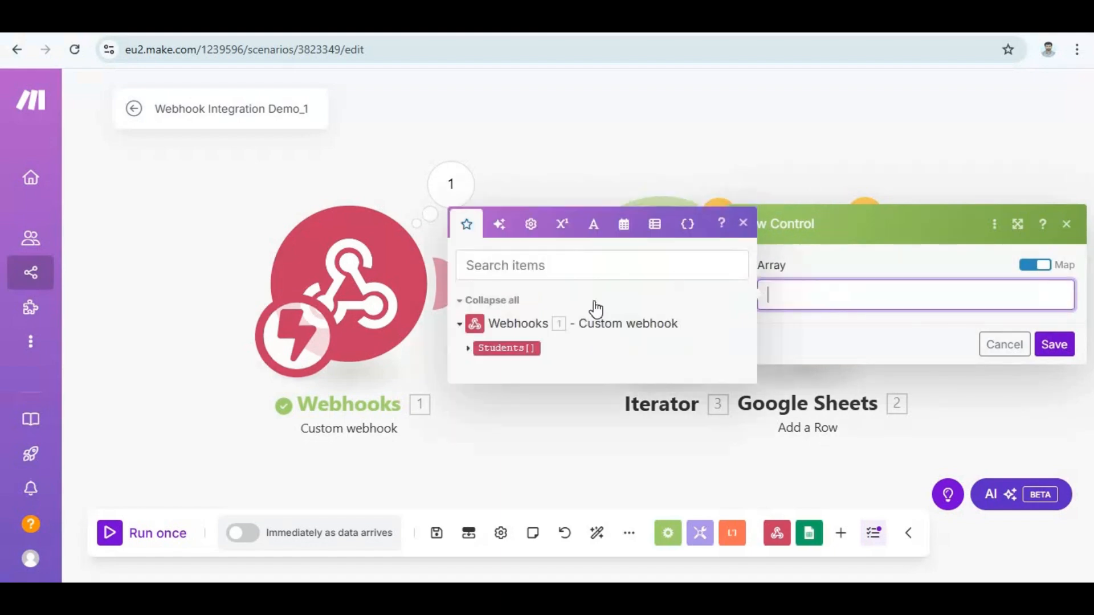
click(529, 347)
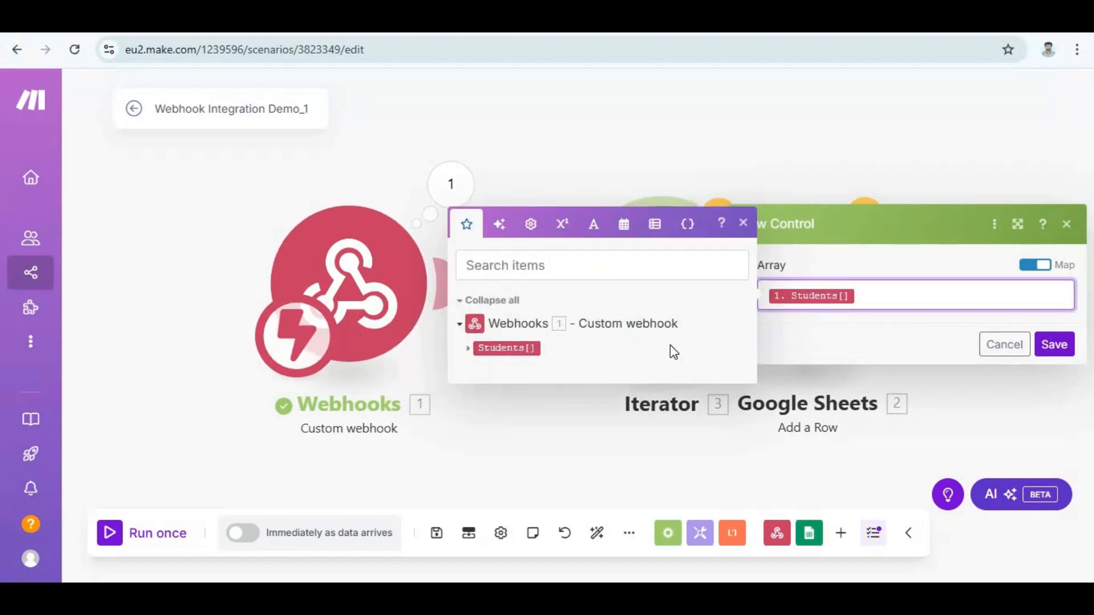
click(1051, 347)
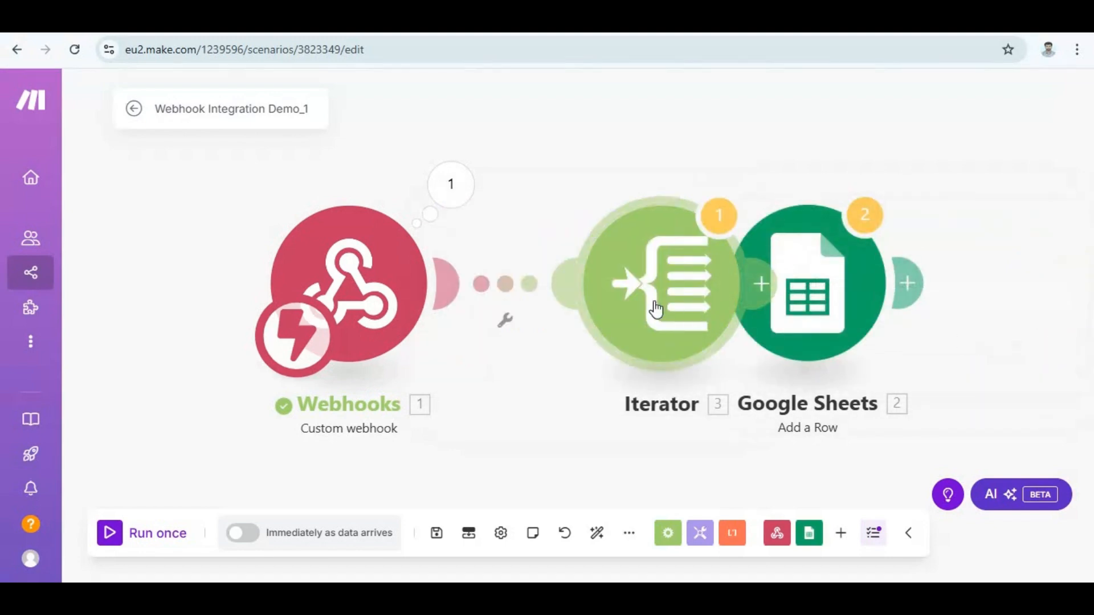
Space out the Webhooks, Iterator and Google Sheets modules in a row, linking the Iterator to Google Sheets.
drag(656, 308, 573, 319)
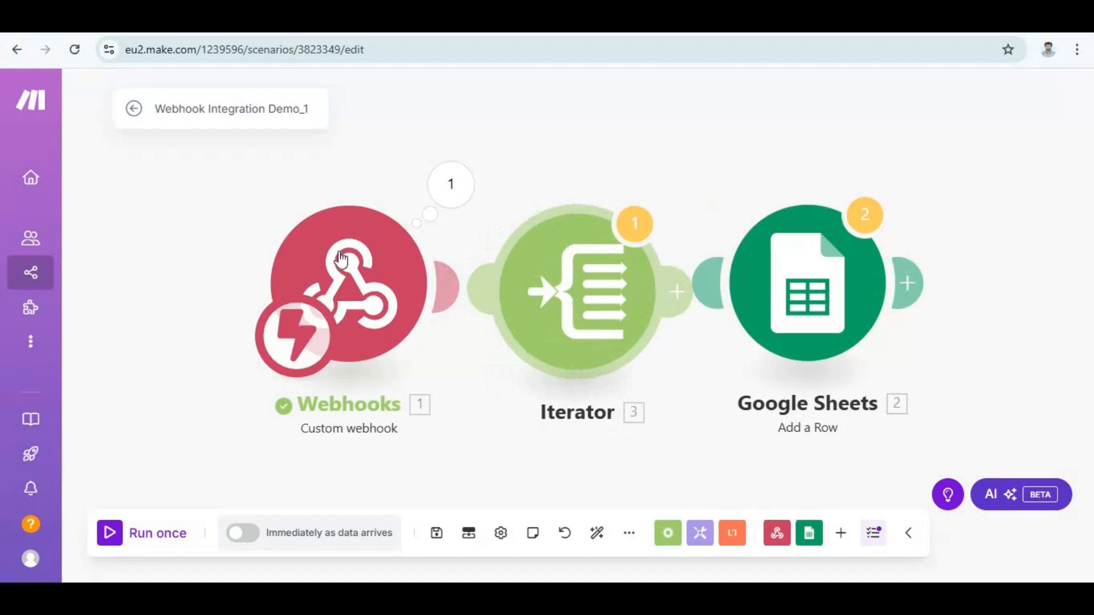
drag(311, 277, 252, 278)
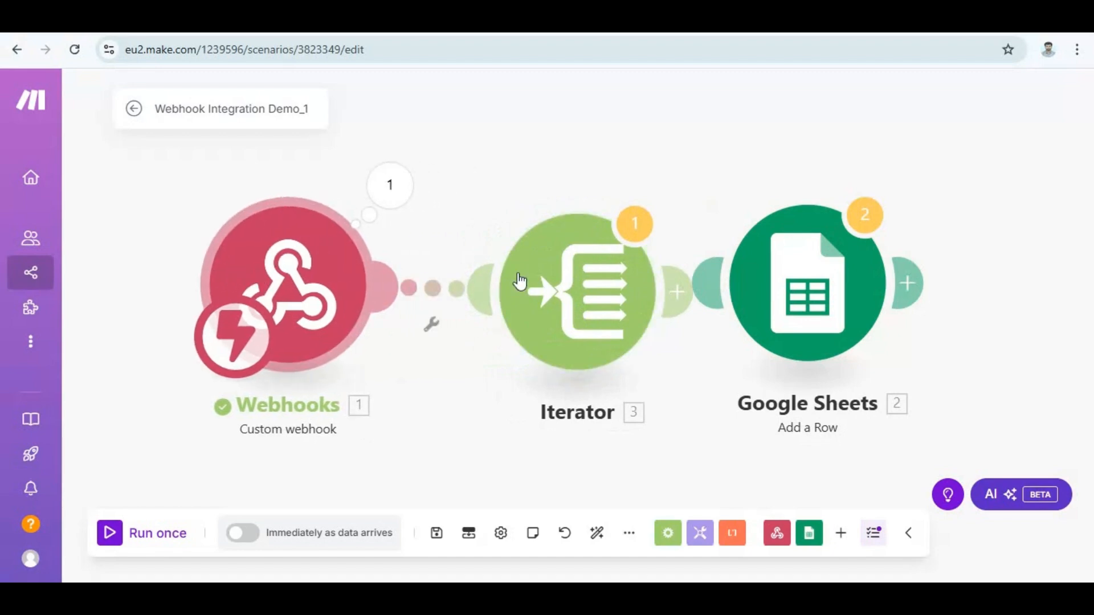
drag(597, 297, 564, 288)
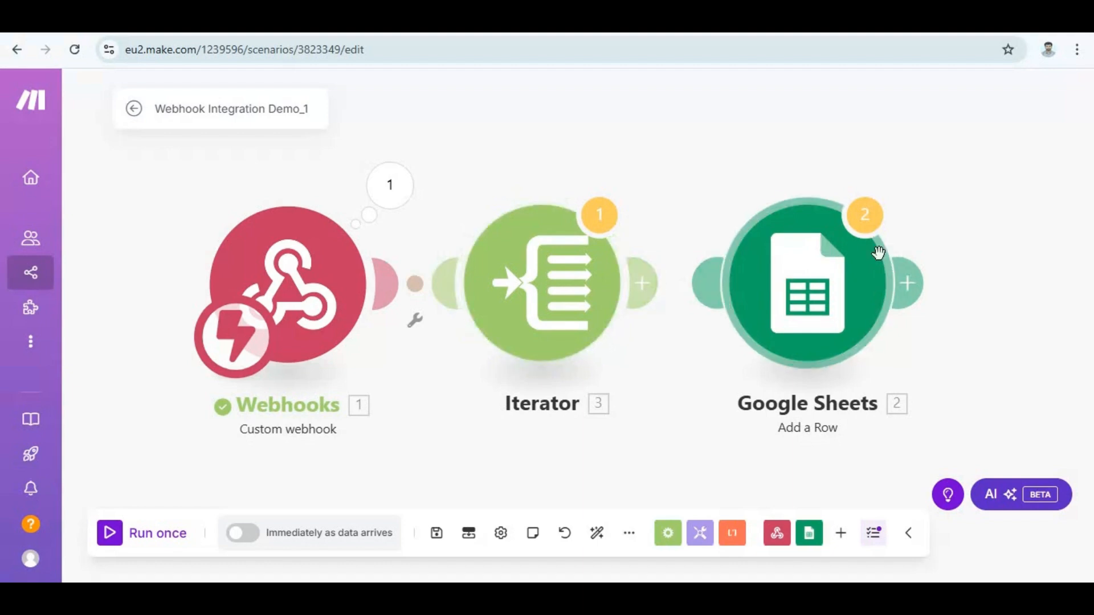
drag(760, 306, 874, 300)
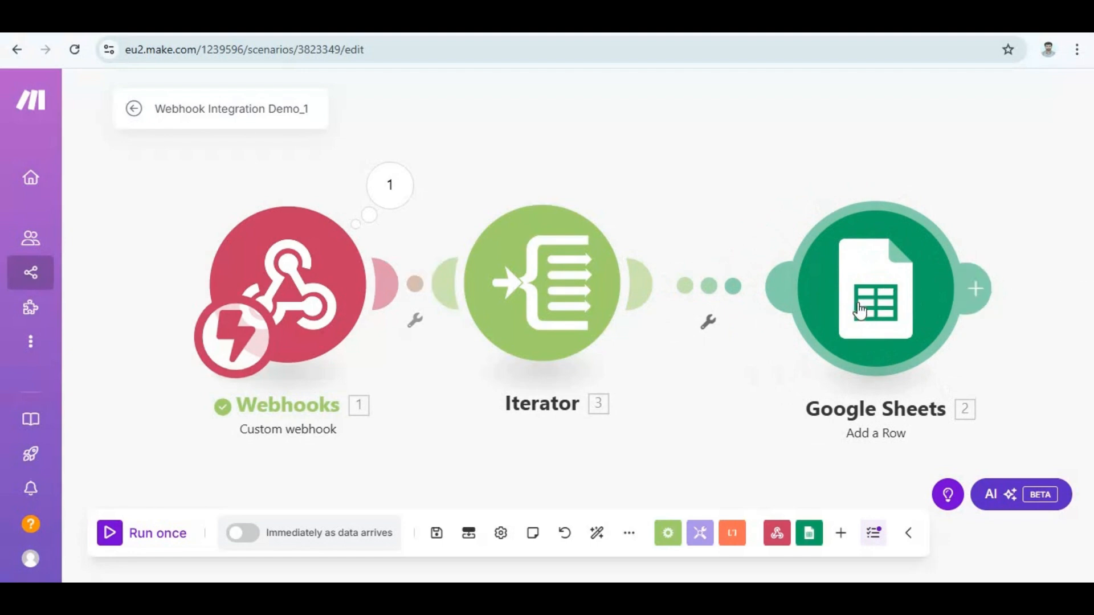
In the Google Sheets module, replace the Std name (A) mapping with the Iterator's Student_name.
click(861, 310)
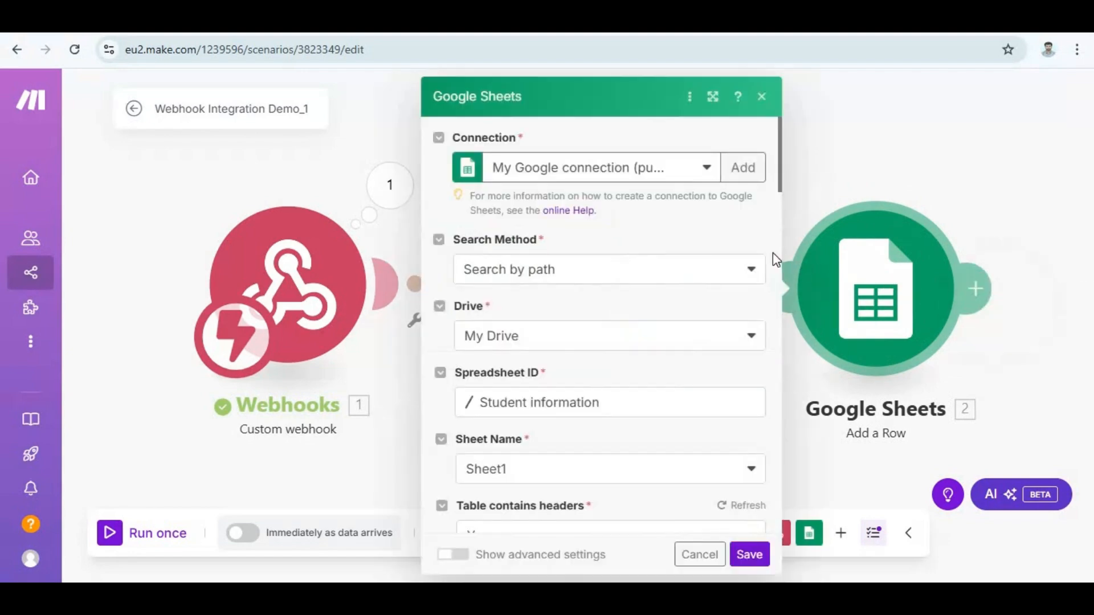
scroll(570, 355, down, 10)
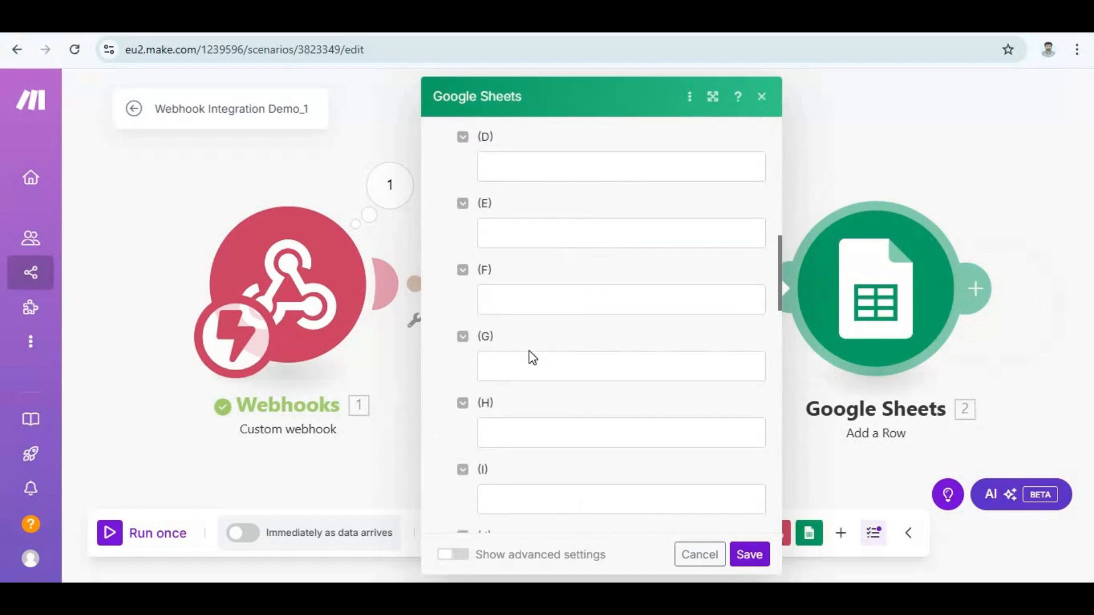
scroll(529, 350, up, 4)
scroll(529, 350, up, 2)
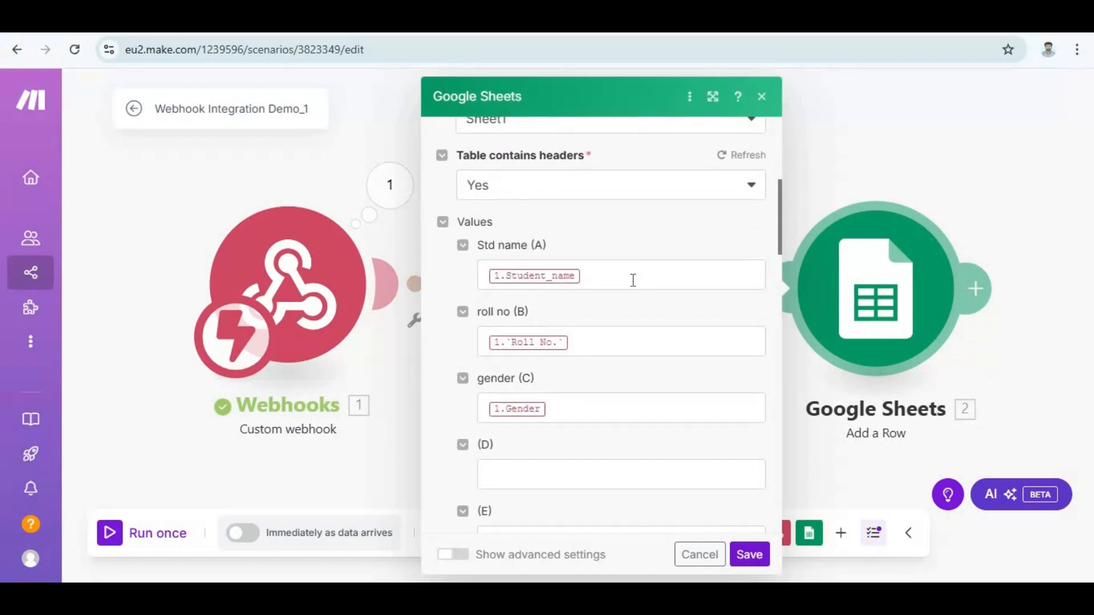
click(633, 280)
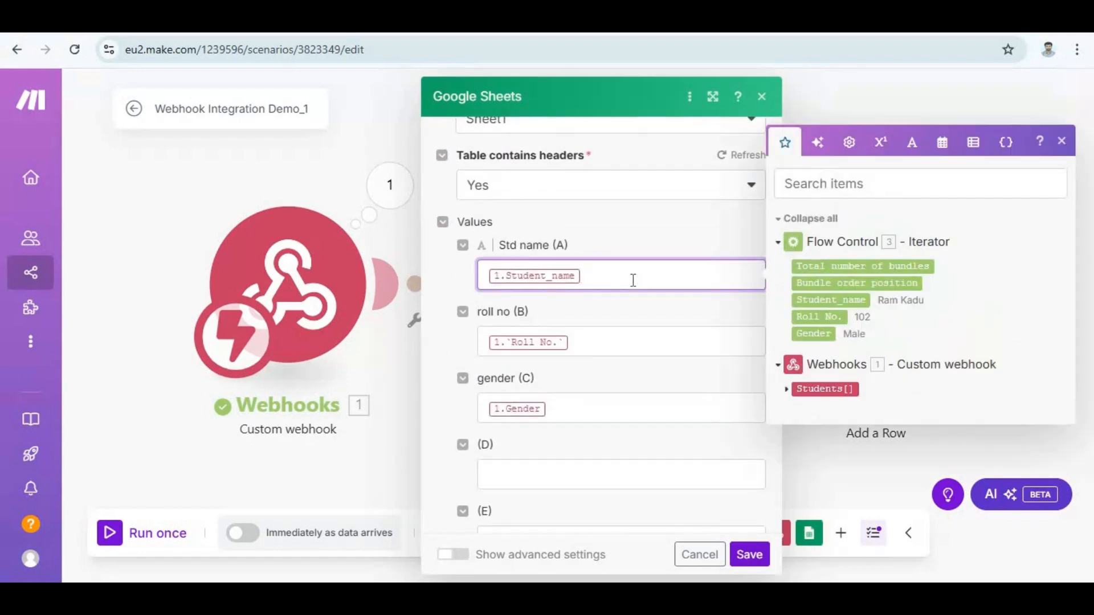
key(BackSpace)
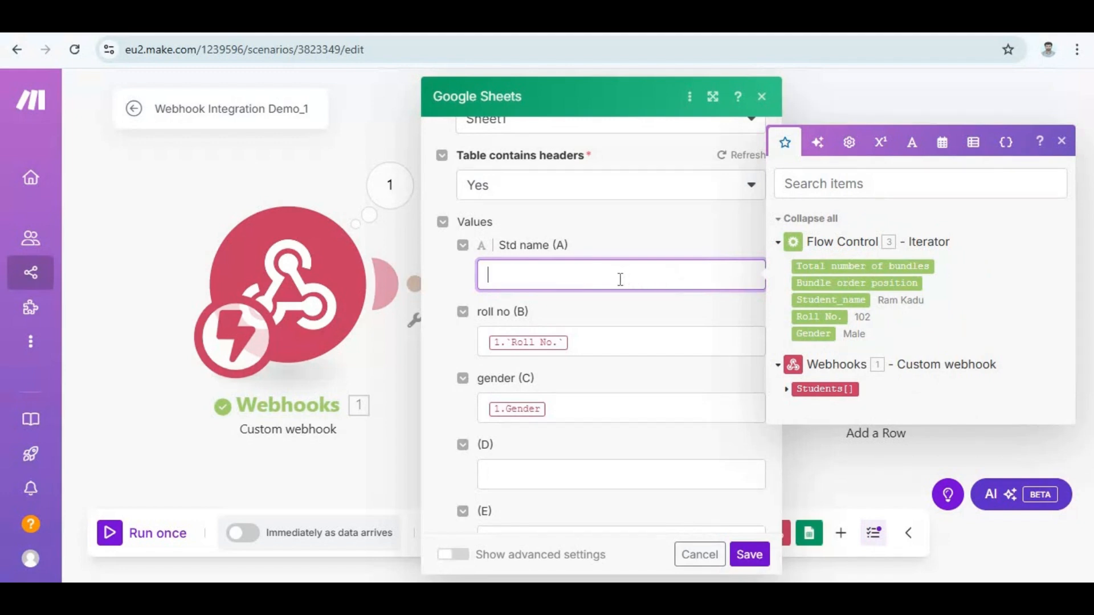
click(810, 298)
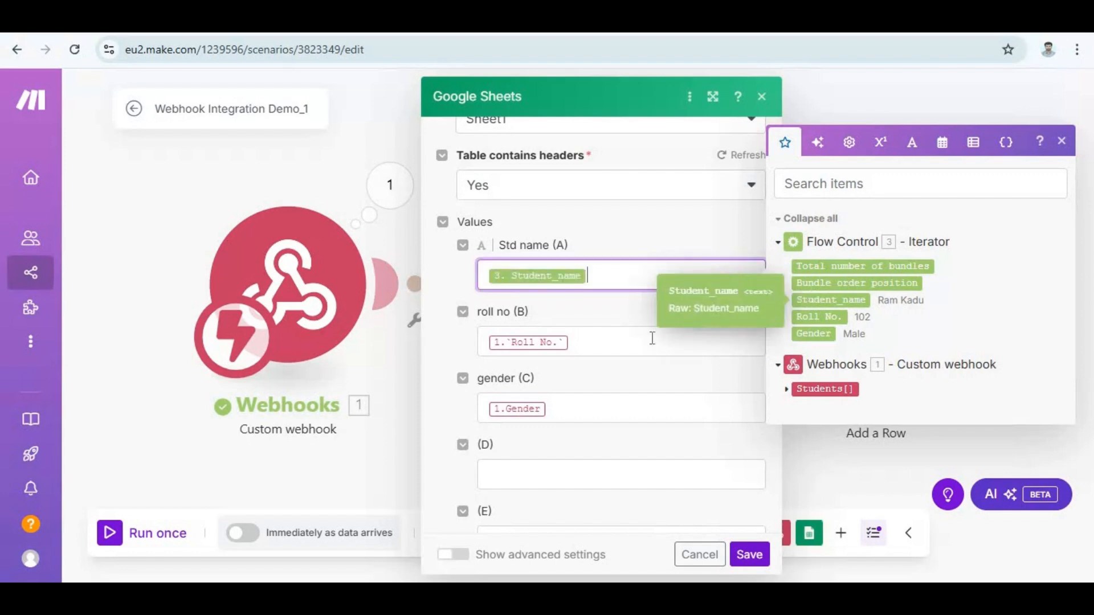
Remap roll no (B) to the Iterator's Roll No. and gender (C) to its Gender, and save the Google Sheets module.
click(622, 349)
key(BackSpace)
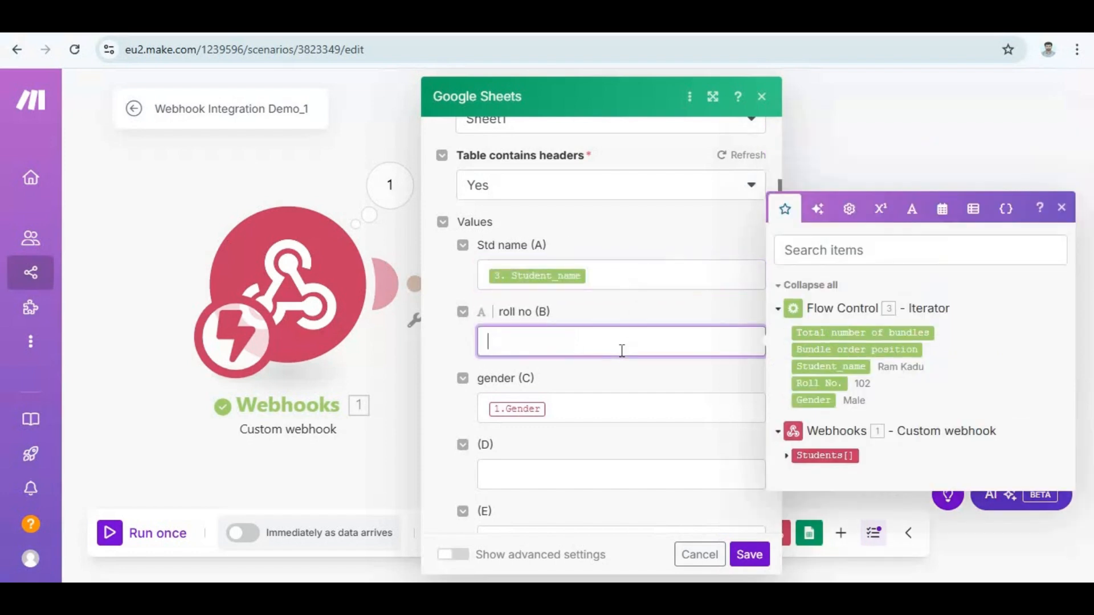
drag(831, 385, 655, 344)
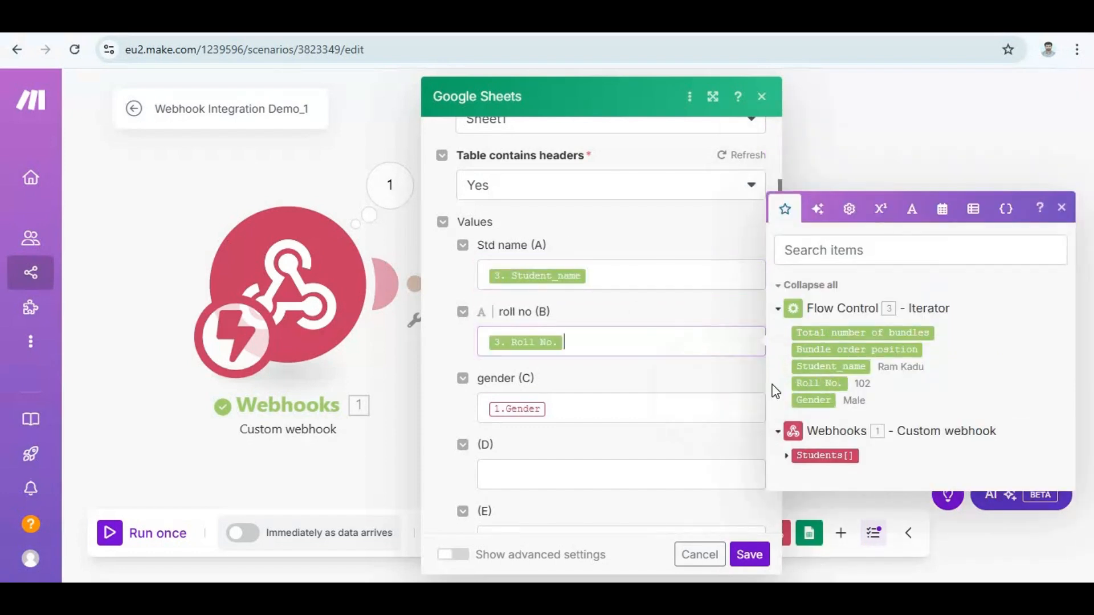
click(623, 409)
key(BackSpace)
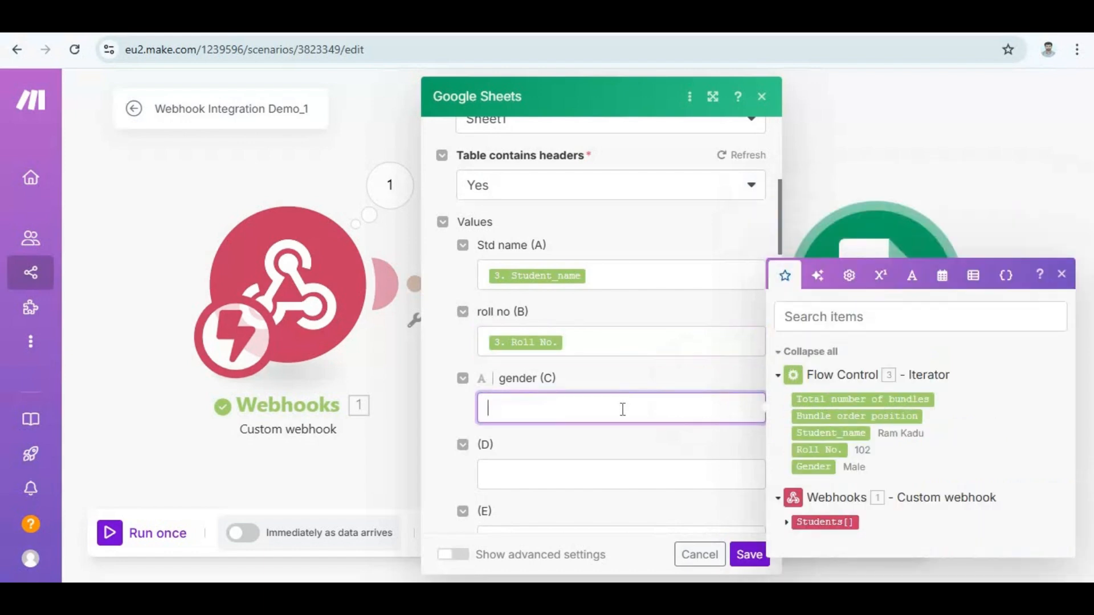
click(816, 466)
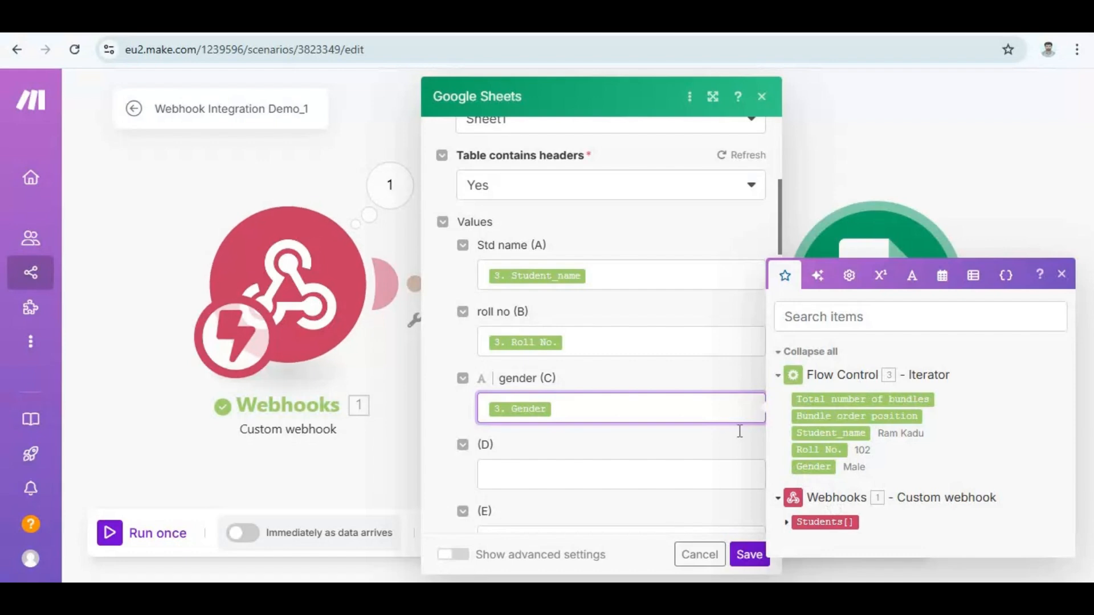
click(739, 556)
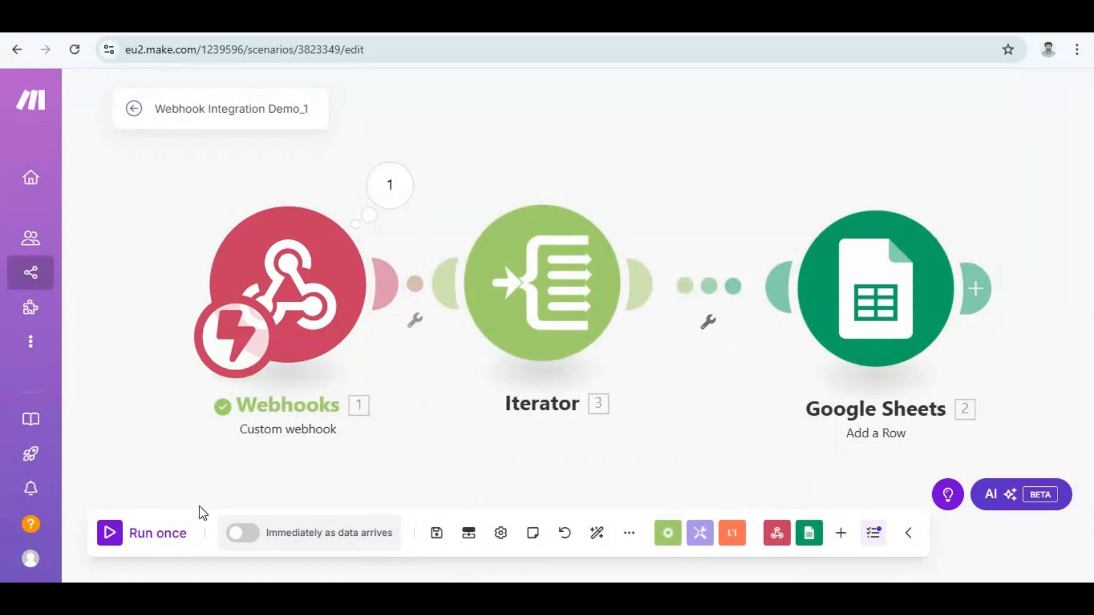
Run the scenario once, send the Students JSON POST request from ReqBin to the webhook, and return to the Make scenario.
click(145, 535)
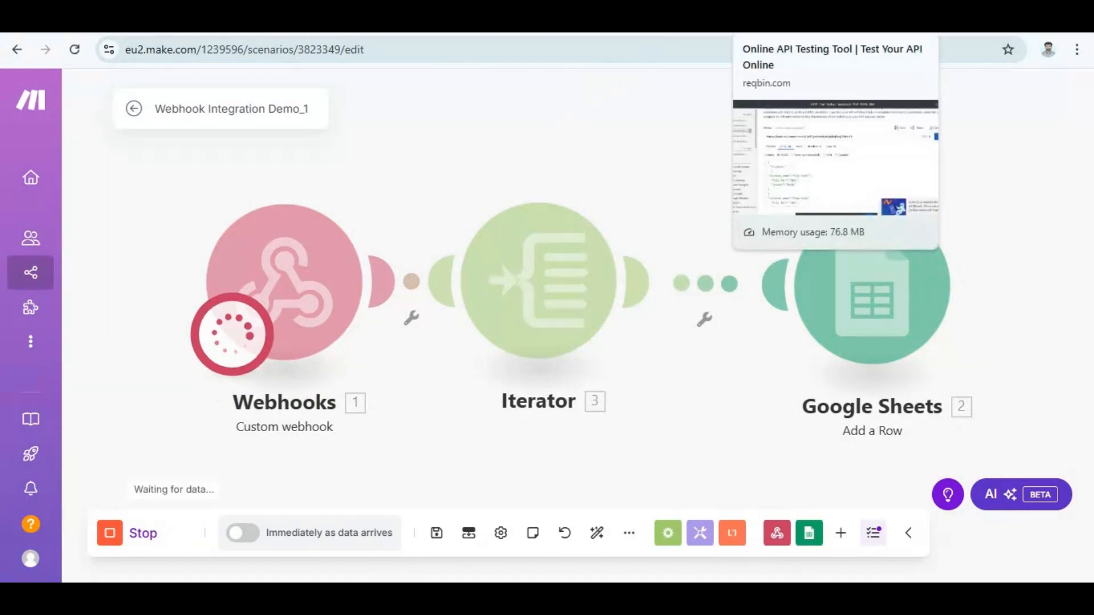
click(797, 17)
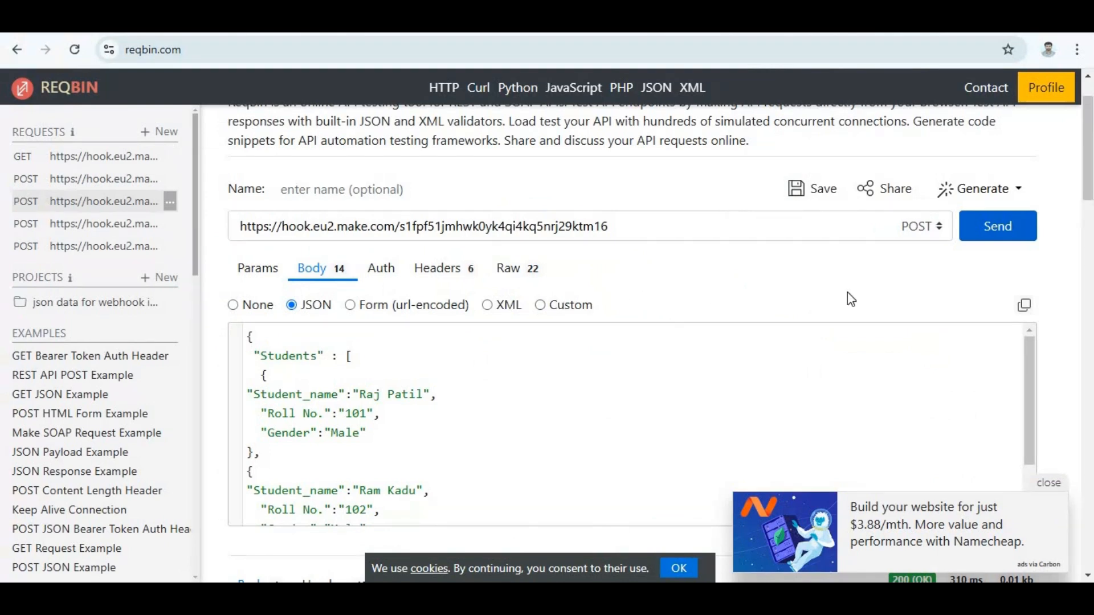
click(999, 239)
key(ctrl+shift+Tab)
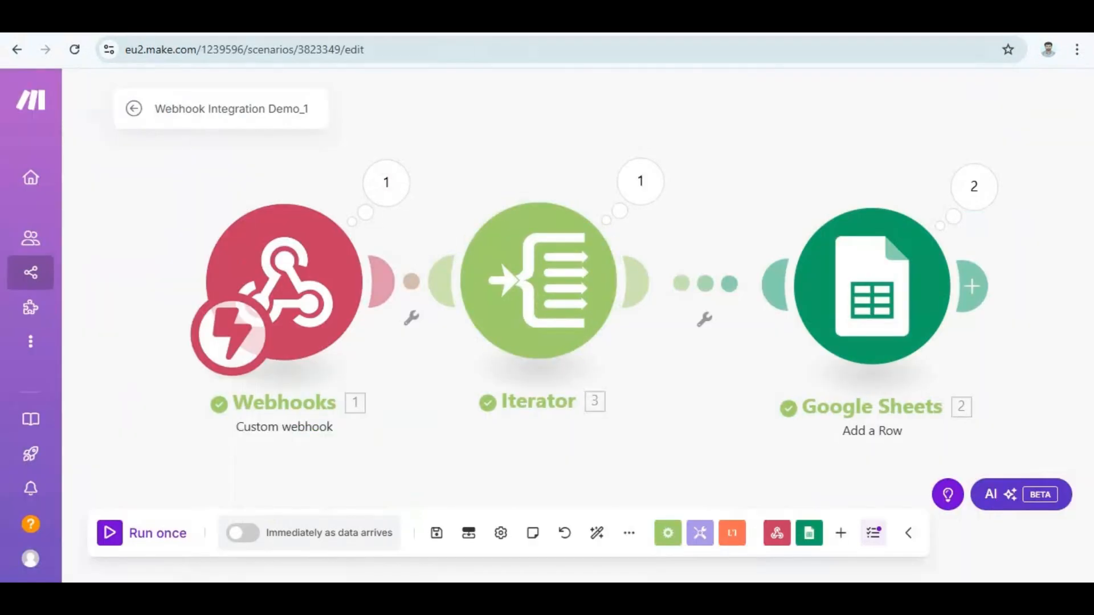
Check the rows added to the Student information sheet in Google Sheets, then return to the Make scenario.
click(616, 19)
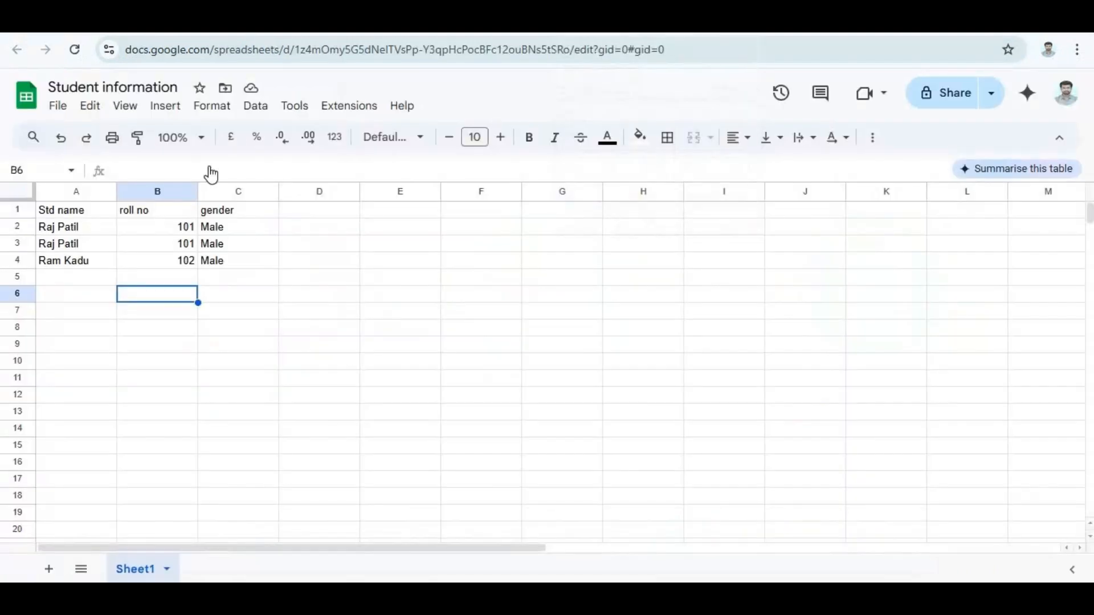
click(47, 224)
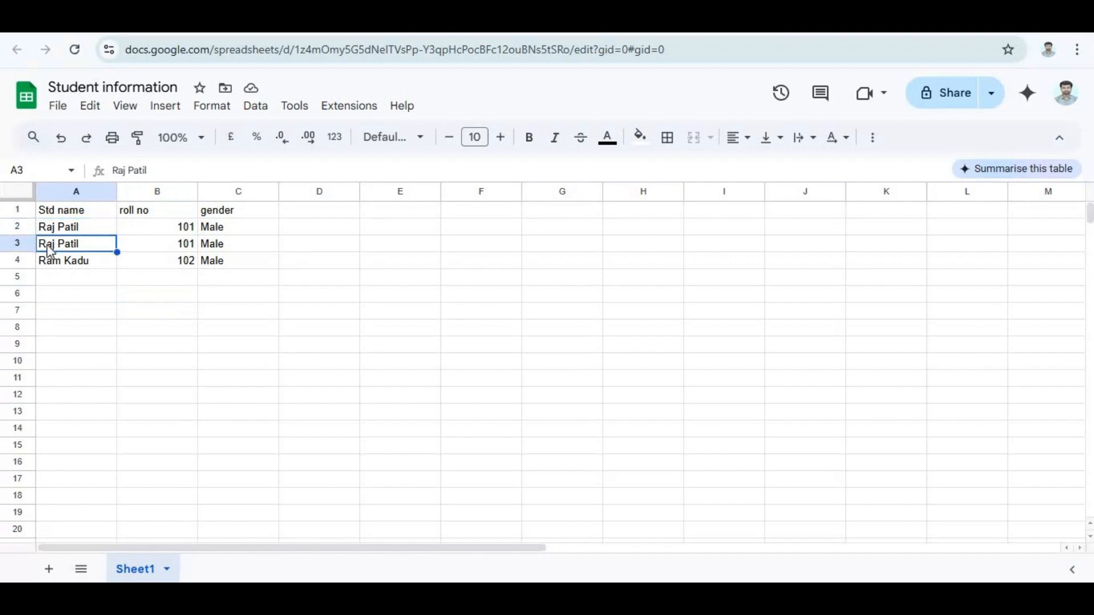
drag(46, 245, 229, 264)
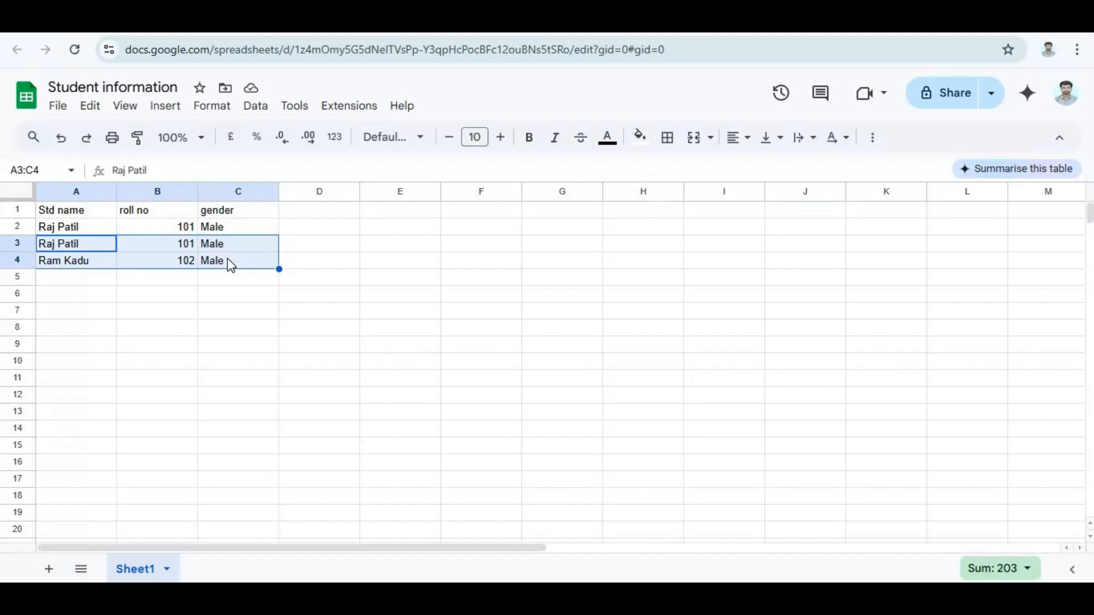
click(153, 23)
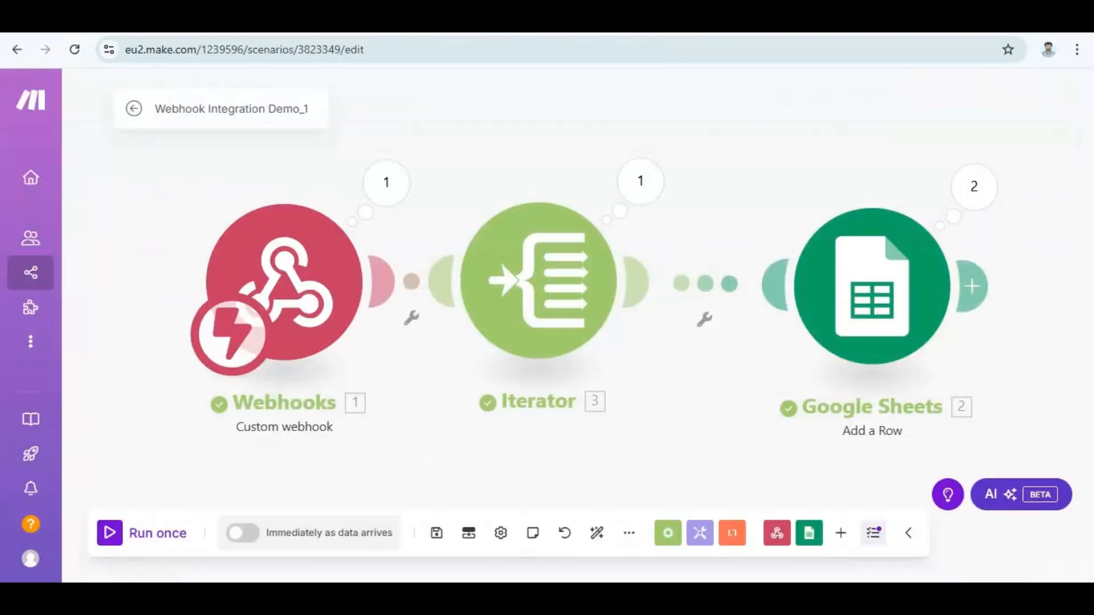